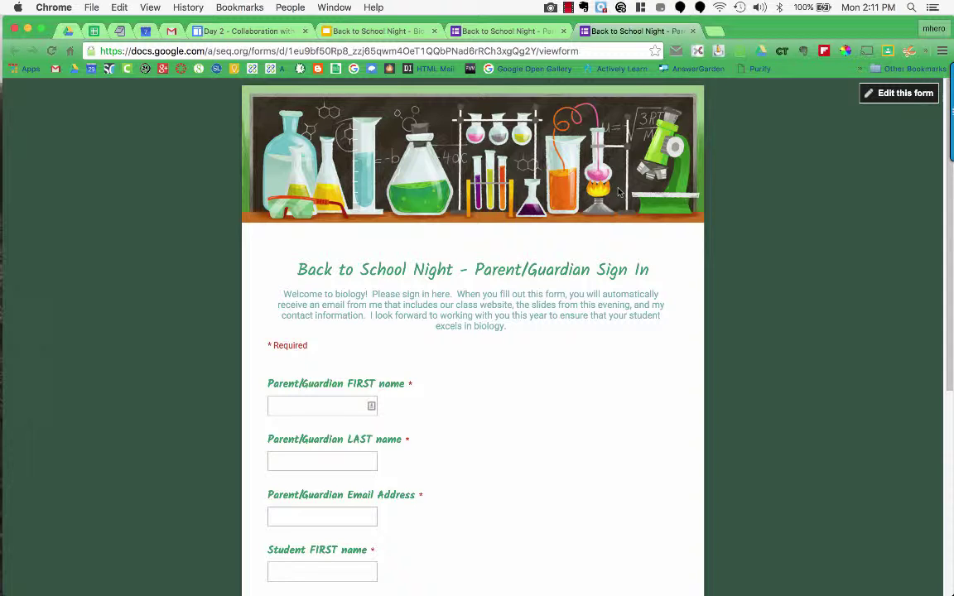
Launch the formMule - Email Merge Utility add-on on the Back to School Night responses spreadsheet
{"action": "left_click", "coordinate": [500, 31]}
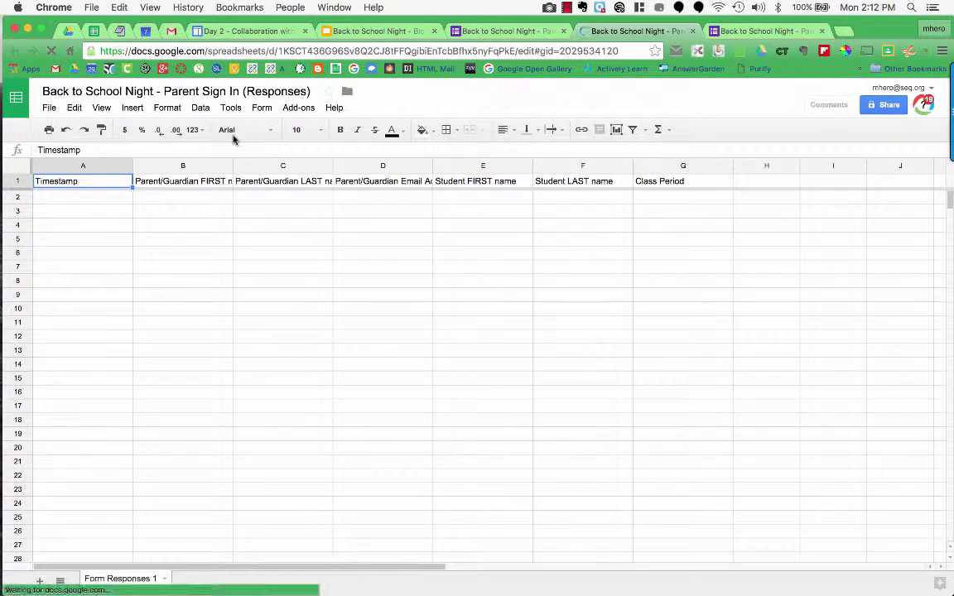
{"action": "left_click", "coordinate": [298, 109]}
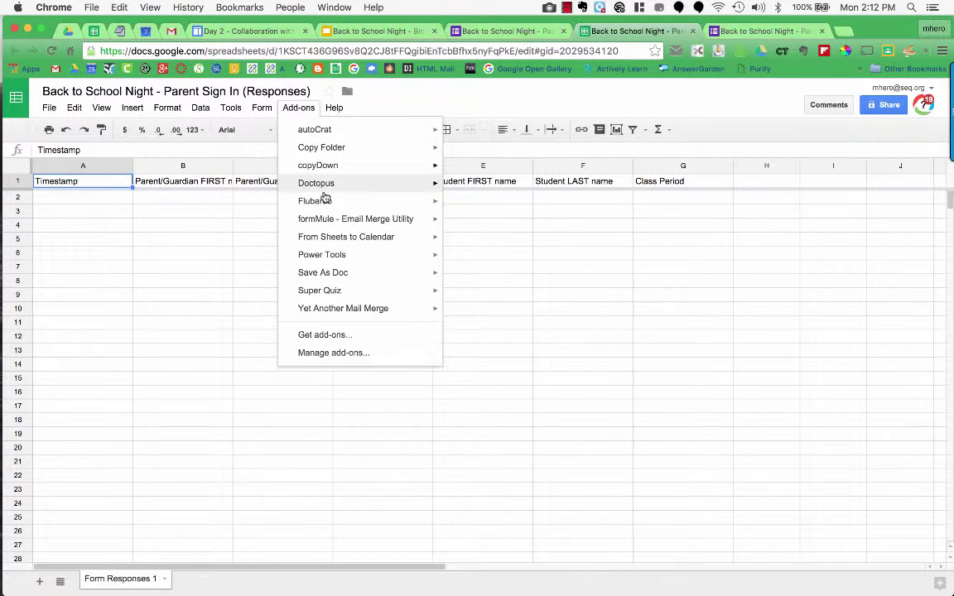
{"action": "mouse_move", "coordinate": [346, 218]}
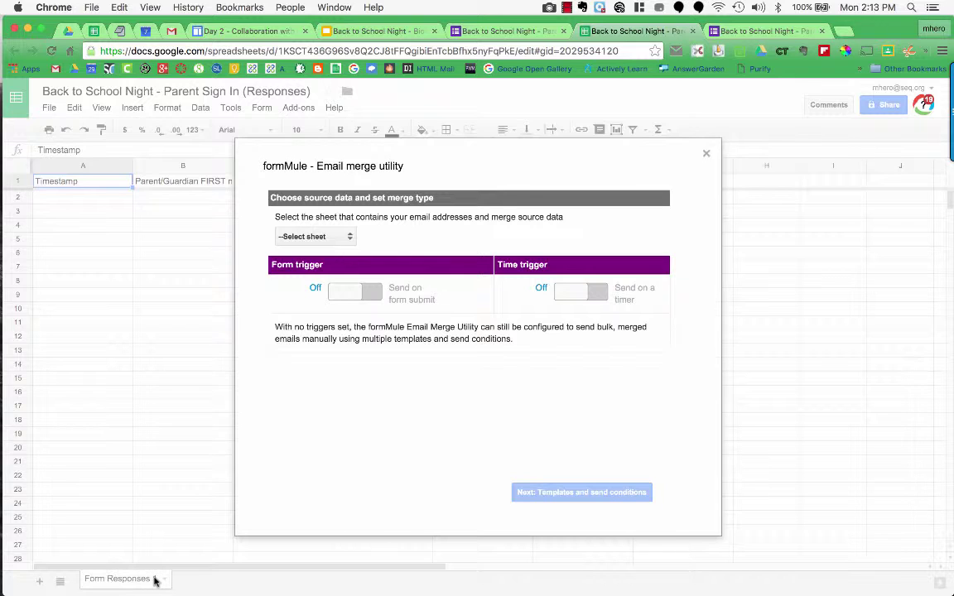
Make Form Responses 1 formMule's source sheet and turn on the form-submit trigger
{"action": "left_click", "coordinate": [325, 238]}
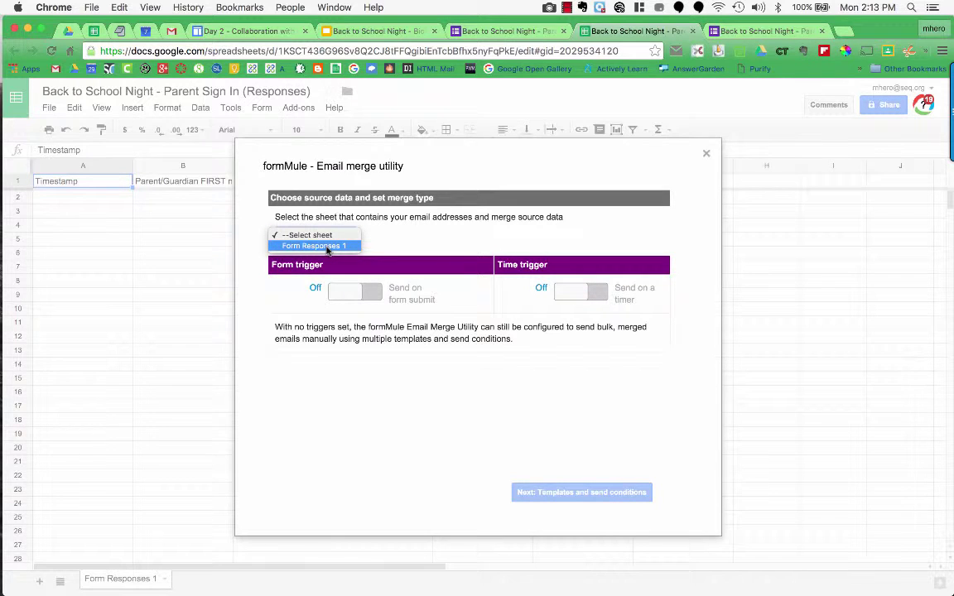
{"action": "left_click", "coordinate": [327, 248]}
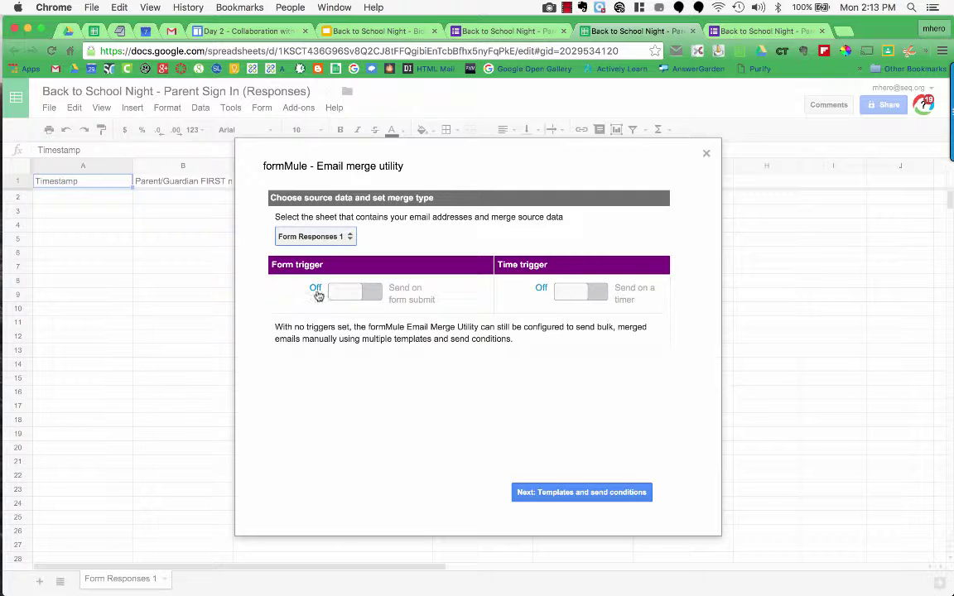
{"action": "left_click", "coordinate": [349, 297]}
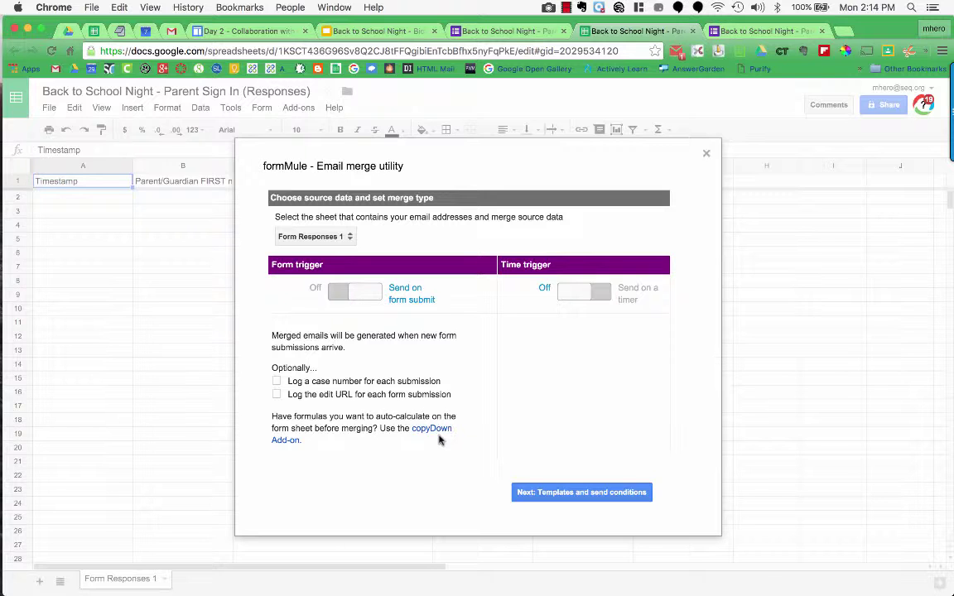
Keep one template with send condition '--Send for all rows' and save the template settings
{"action": "left_click", "coordinate": [584, 493]}
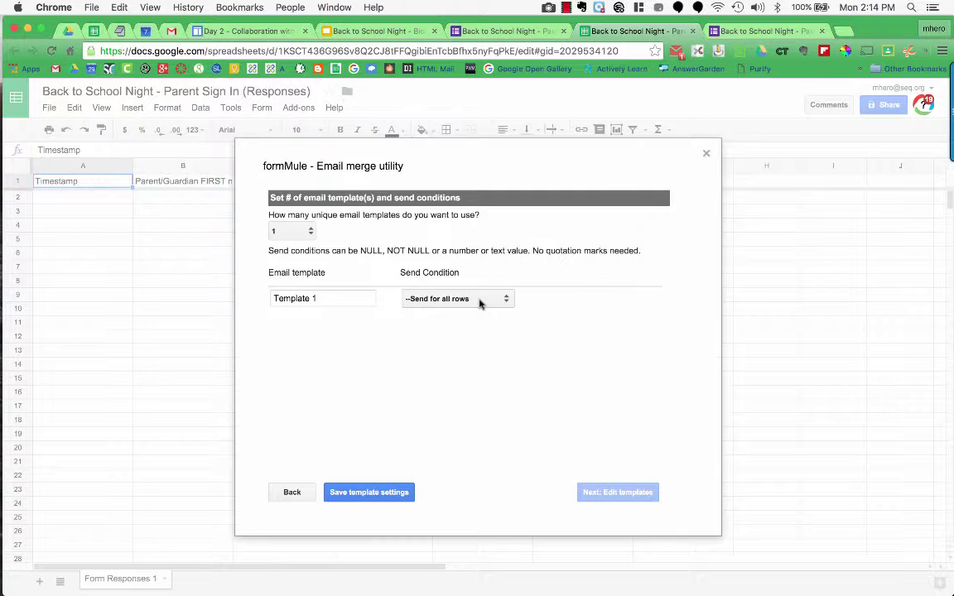
{"action": "left_click", "coordinate": [480, 304]}
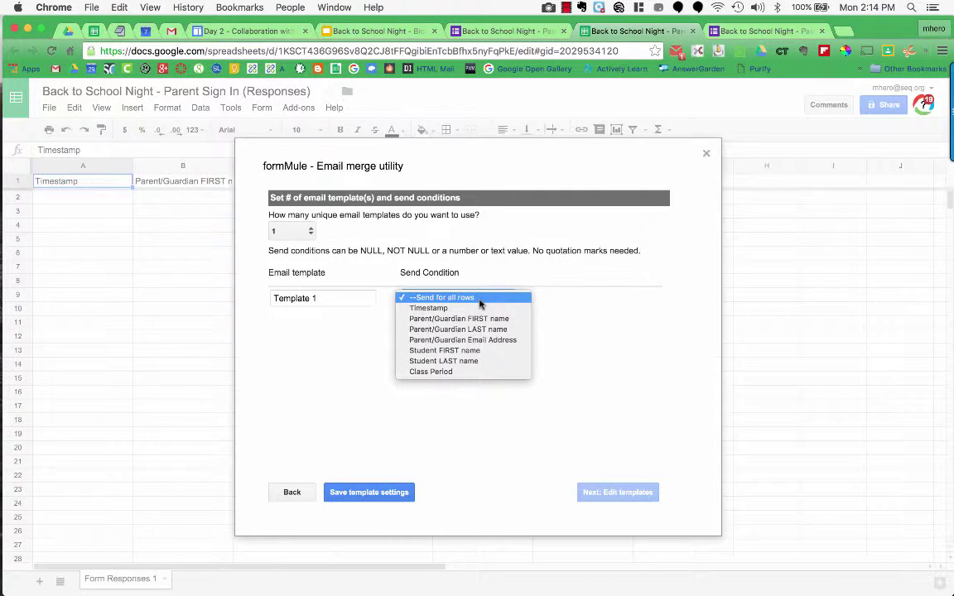
{"action": "left_click", "coordinate": [454, 372]}
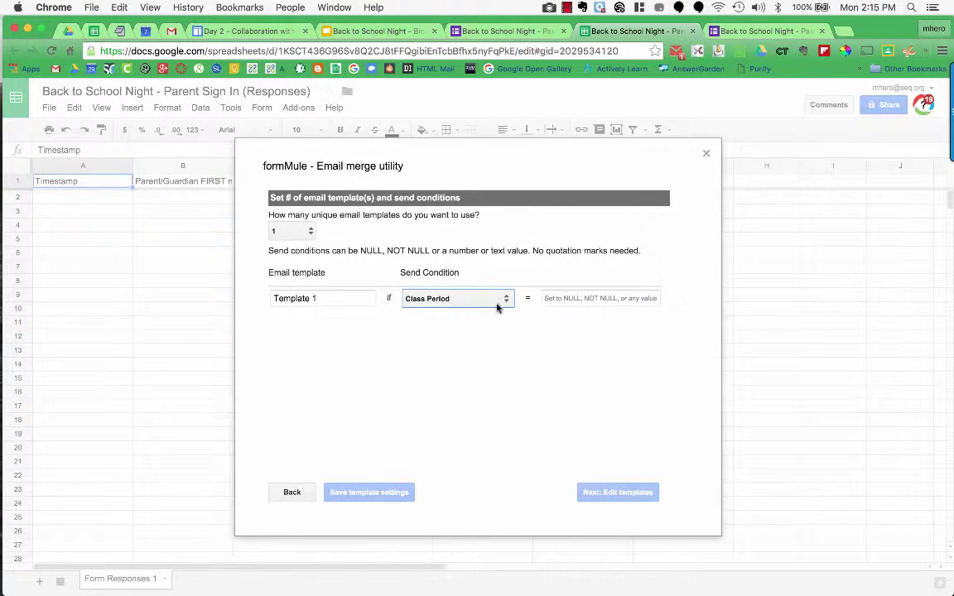
{"action": "left_click", "coordinate": [443, 299]}
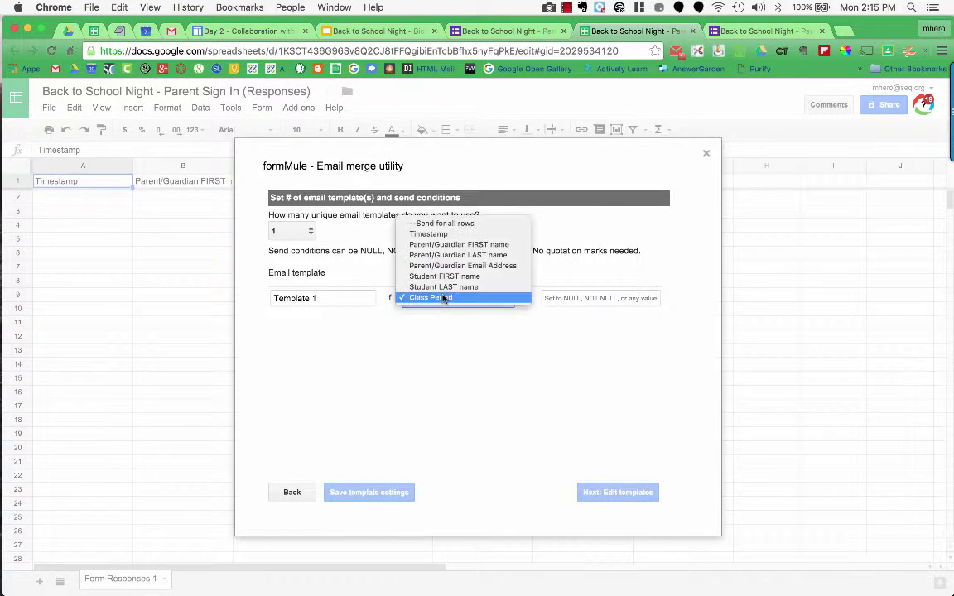
{"action": "left_click", "coordinate": [444, 225]}
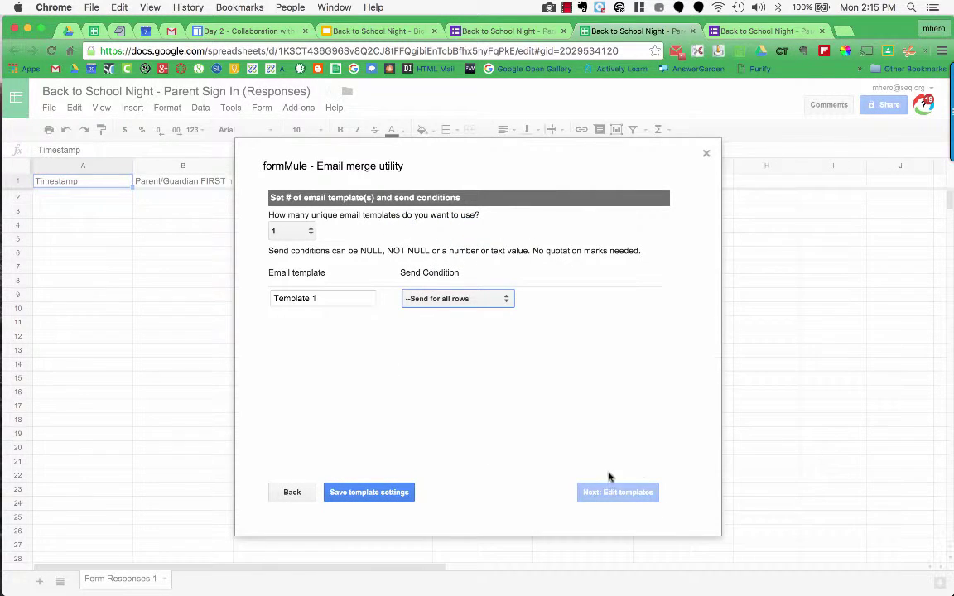
{"action": "left_click", "coordinate": [395, 495]}
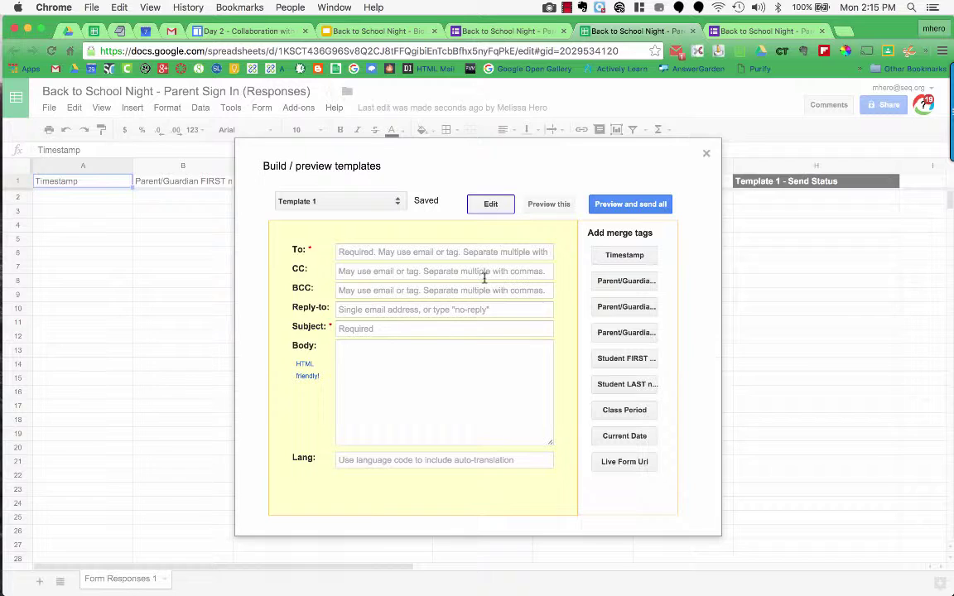
Send Template 1 to the Parent/Guardian Email Address tag with subject 'Welcome to Biology'
{"action": "left_click", "coordinate": [421, 251]}
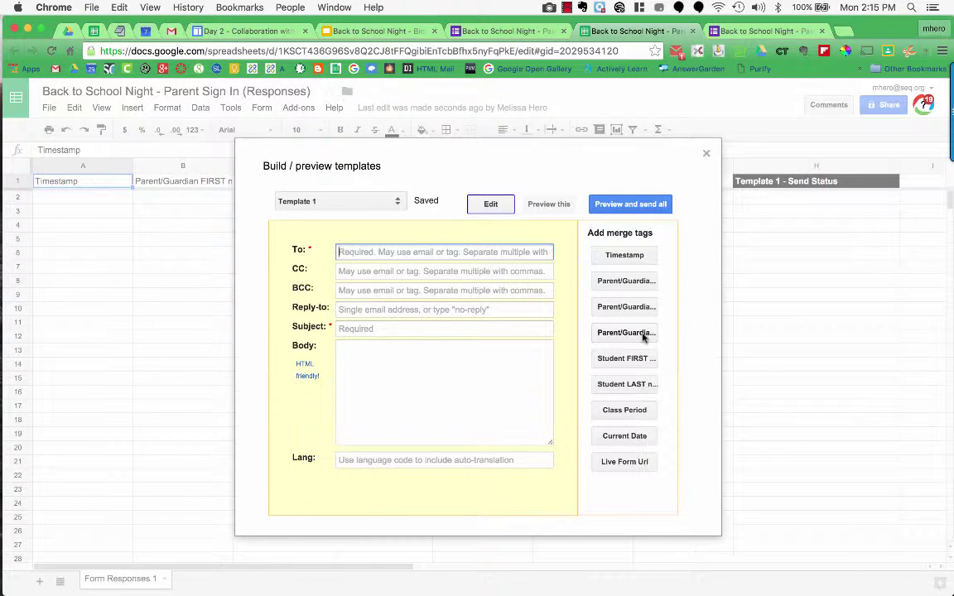
{"action": "left_click", "coordinate": [643, 334]}
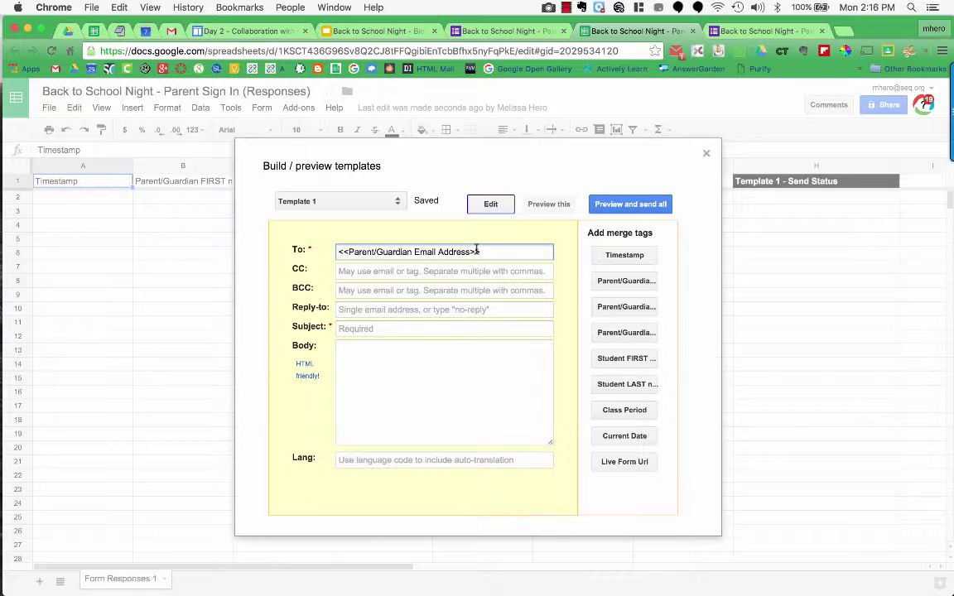
{"action": "left_click", "coordinate": [360, 330]}
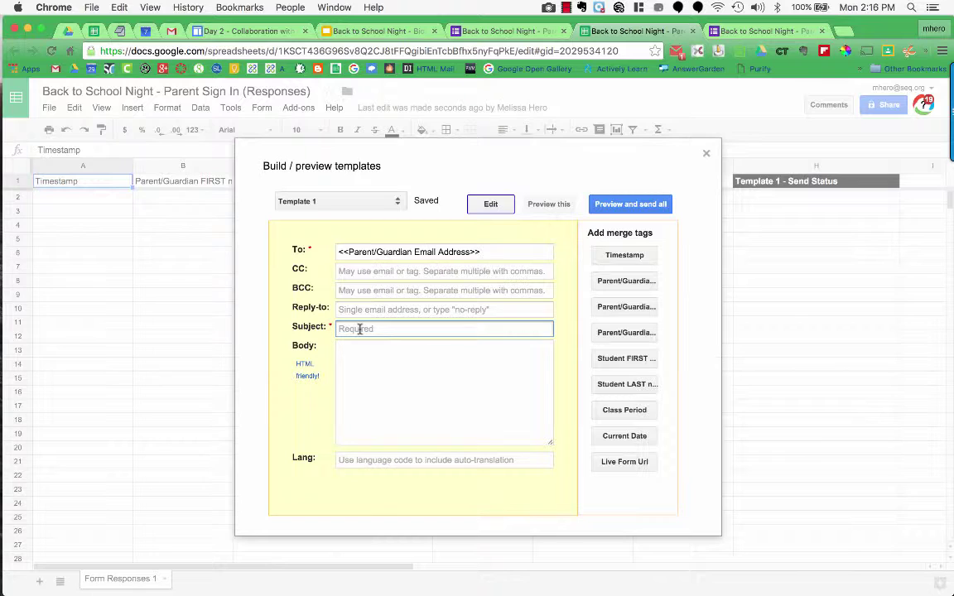
{"action": "type", "text": "Welcome to Biology"}
{"action": "left_click", "coordinate": [397, 361]}
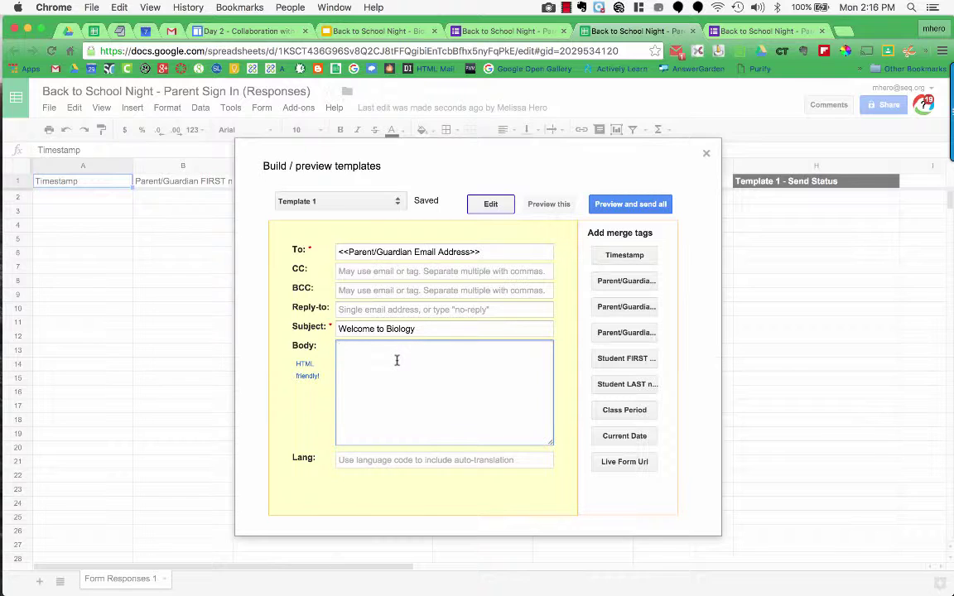
Begin the body with 'Dear' plus the Parent/Guardian FIRST name tag, removing the extra label
{"action": "type", "text": "Dear"}
{"action": "left_click", "coordinate": [626, 280]}
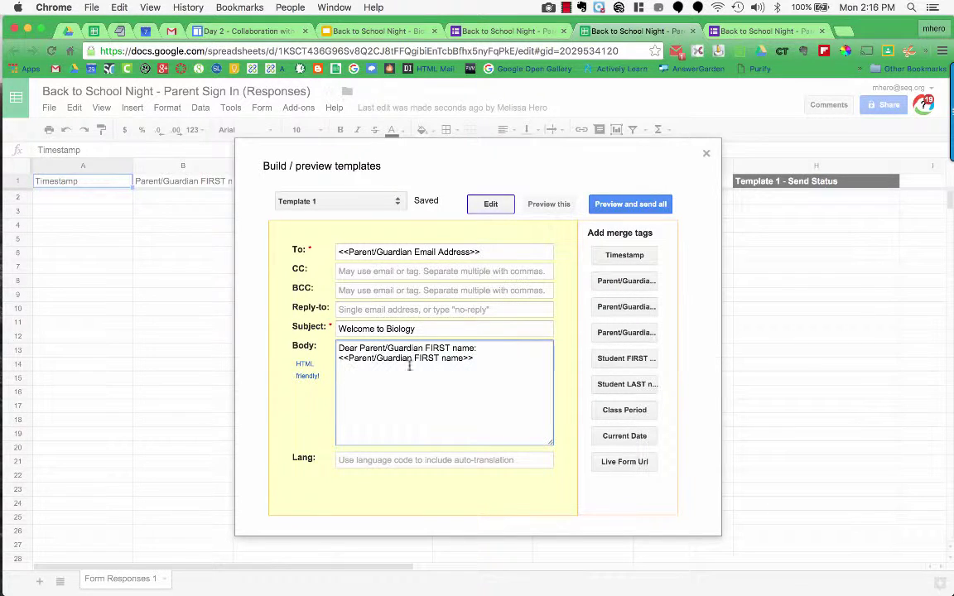
{"action": "left_click", "coordinate": [433, 368]}
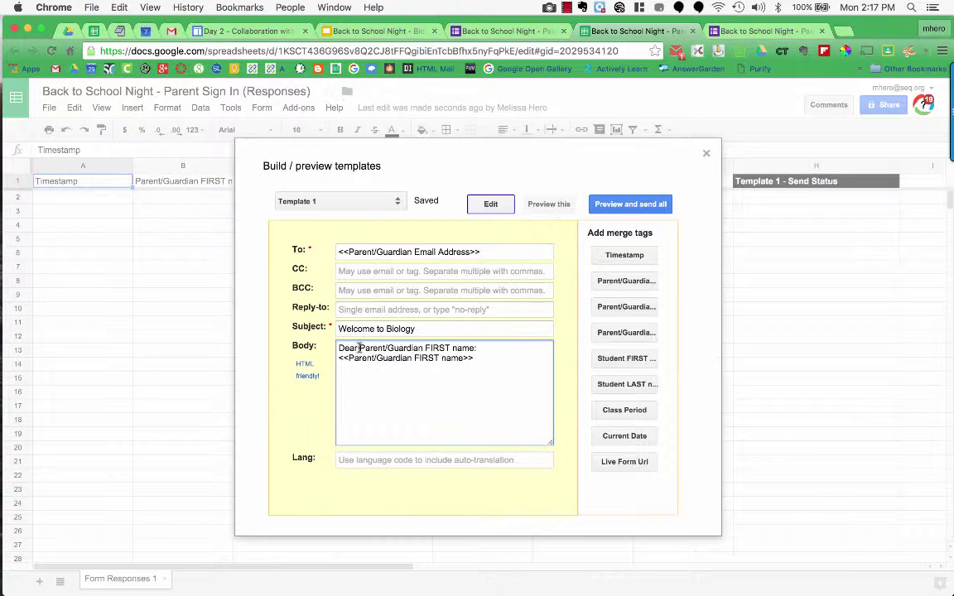
{"action": "left_click", "coordinate": [359, 349]}
{"action": "left_click_drag", "start_coordinate": [359, 349], "coordinate": [472, 347]}
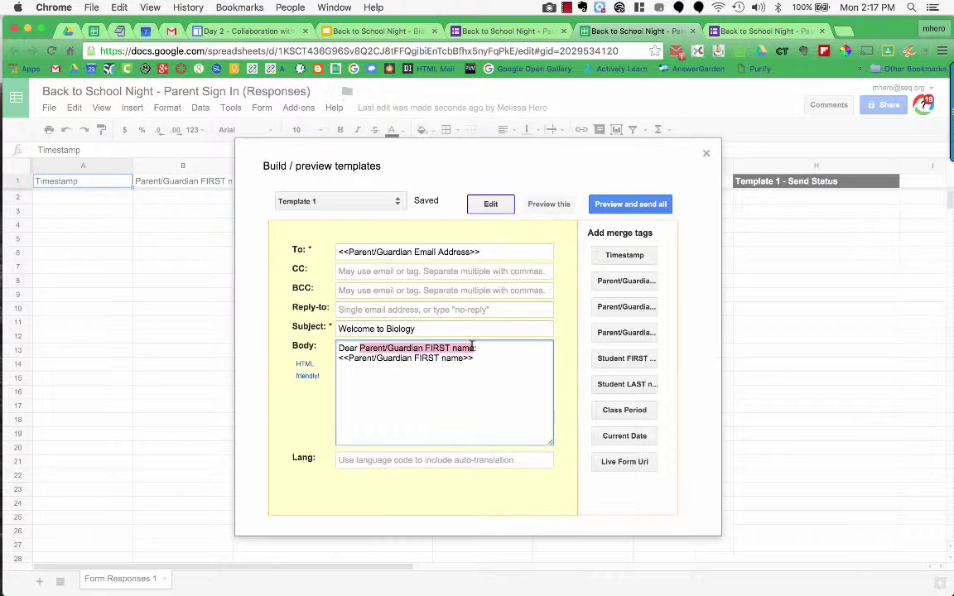
{"action": "key", "text": "Delete"}
{"action": "key", "text": "Delete"}
{"action": "key", "text": "Delete"}
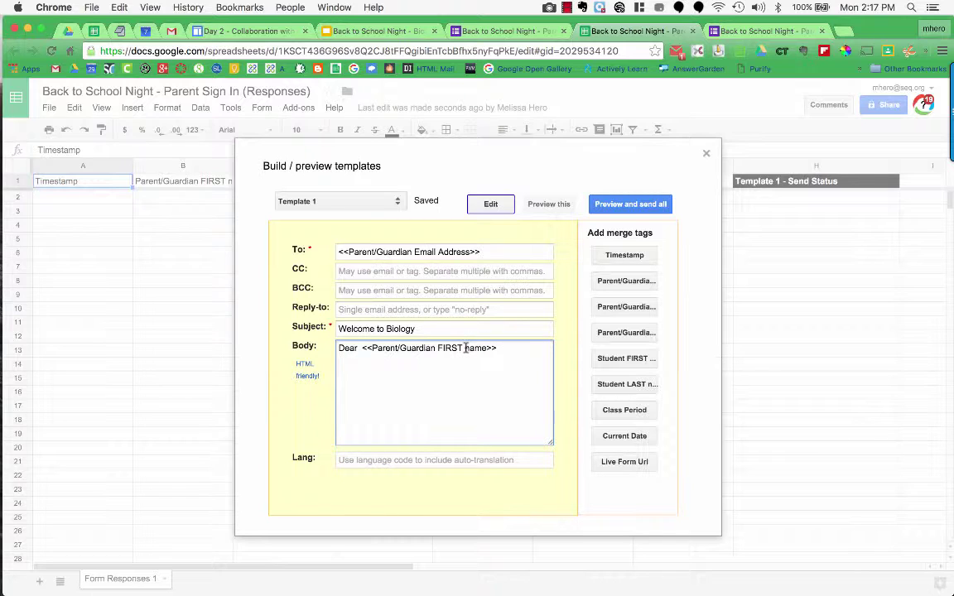
{"action": "key", "text": "BackSpace"}
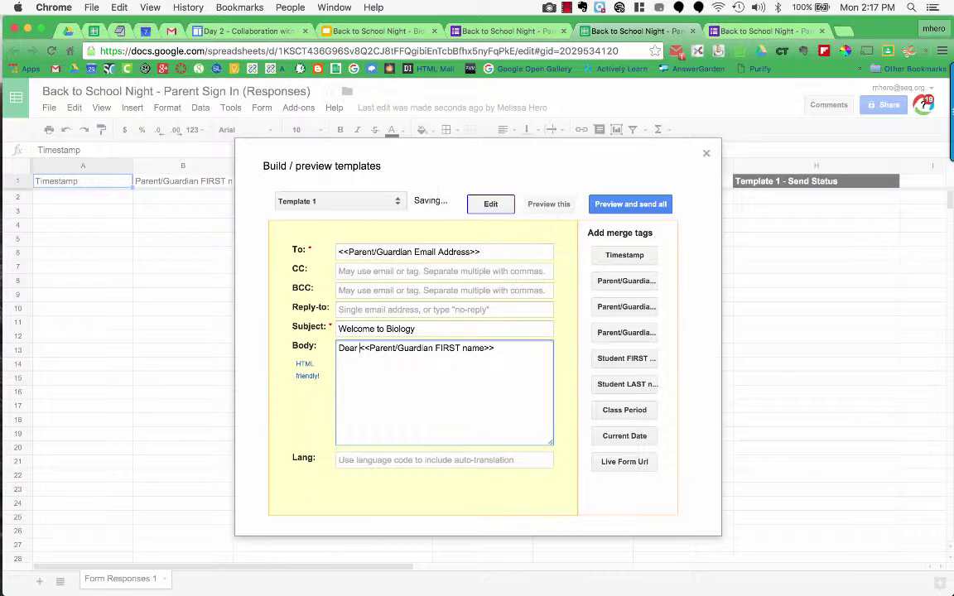
{"action": "left_click", "coordinate": [526, 348]}
Add the LAST name tag after the first name, end the greeting with a comma, and start a new paragraph
{"action": "left_click", "coordinate": [609, 310]}
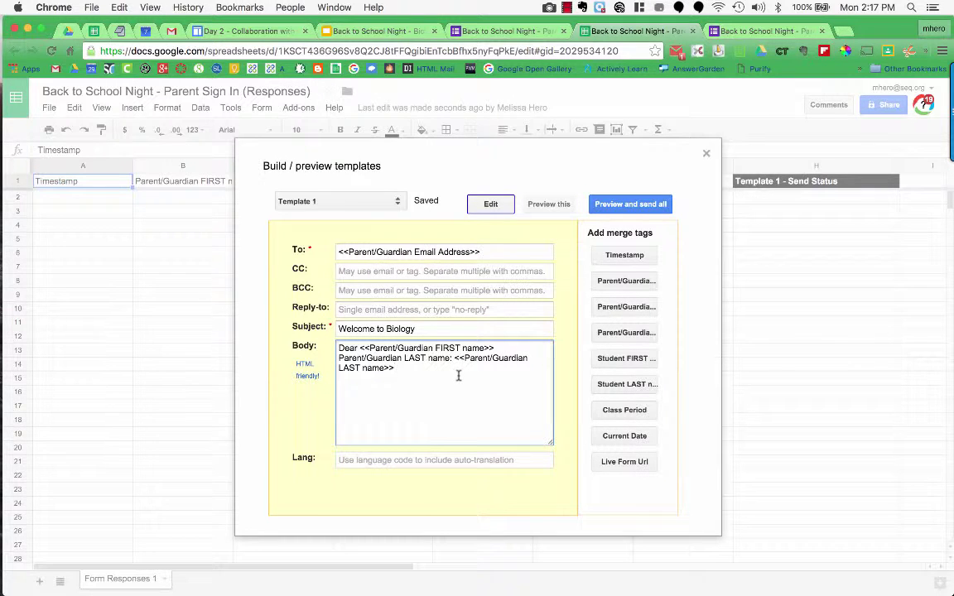
{"action": "left_click_drag", "start_coordinate": [451, 358], "coordinate": [338, 357]}
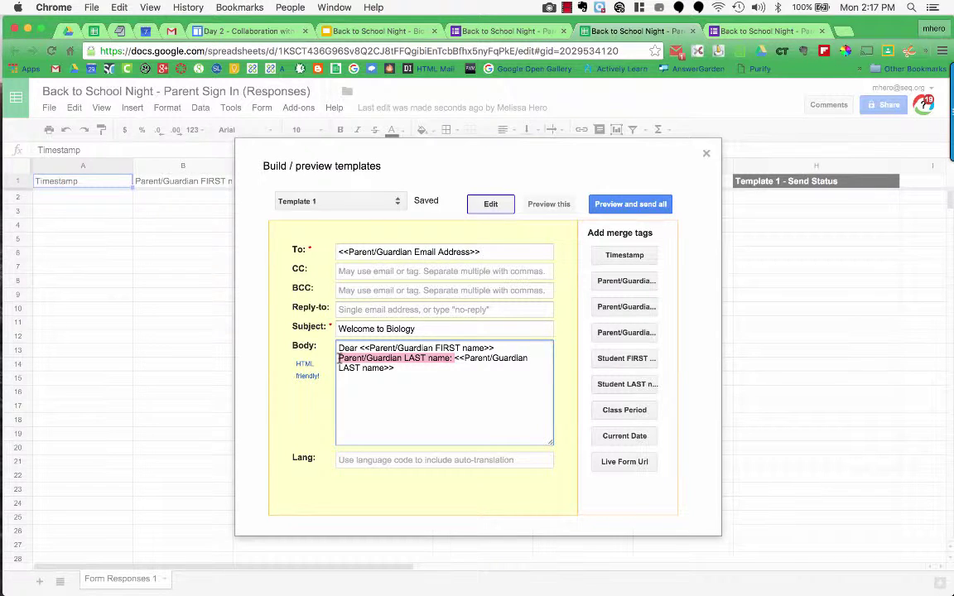
{"action": "key", "text": "BackSpace"}
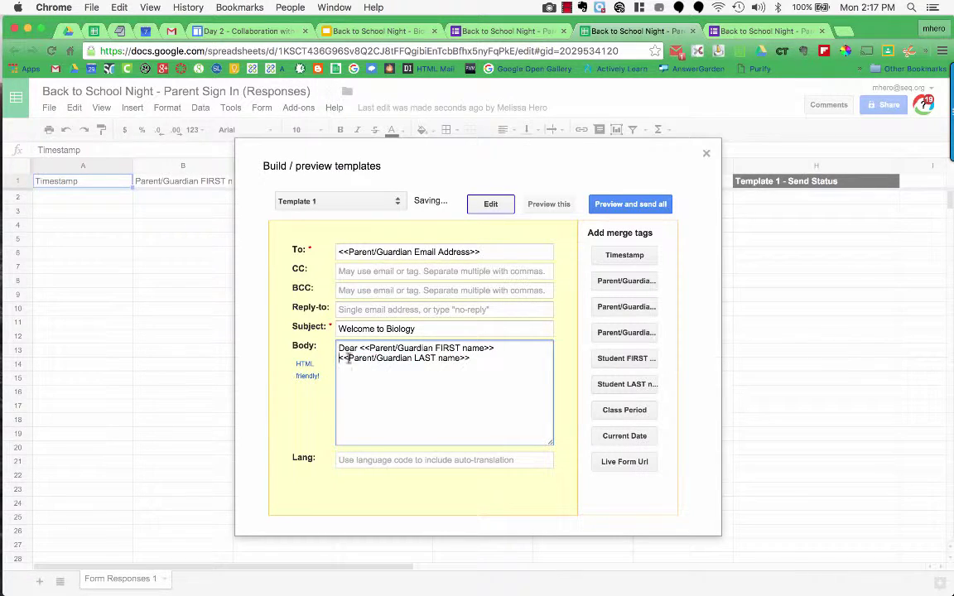
{"action": "left_click", "coordinate": [503, 348]}
{"action": "key", "text": "Return"}
{"action": "left_click", "coordinate": [470, 358]}
{"action": "type", "text": ","}
{"action": "key", "text": "Return"}
{"action": "key", "text": "Return"}
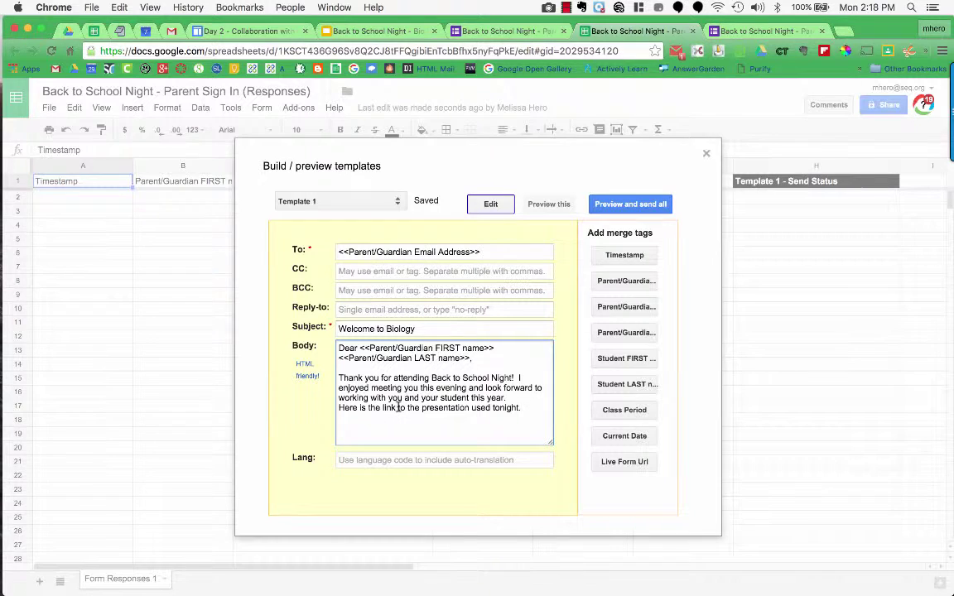
Copy the <a href> link syntax from the W3Schools HTML Links page
{"action": "left_click", "coordinate": [306, 376]}
{"action": "scroll", "coordinate": [363, 399], "scroll_direction": "down", "scroll_amount": 3}
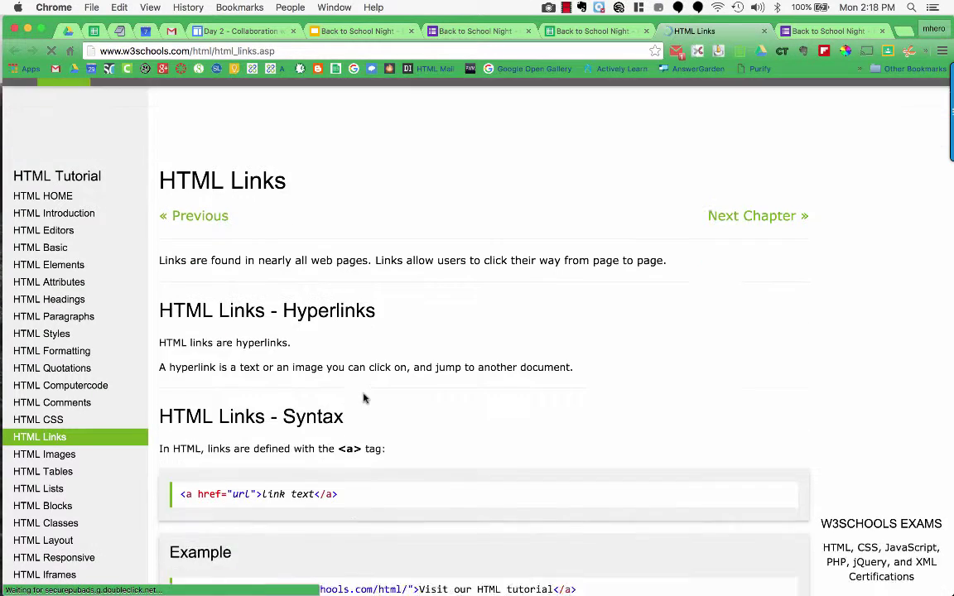
{"action": "left_click_drag", "start_coordinate": [358, 417], "coordinate": [163, 375]}
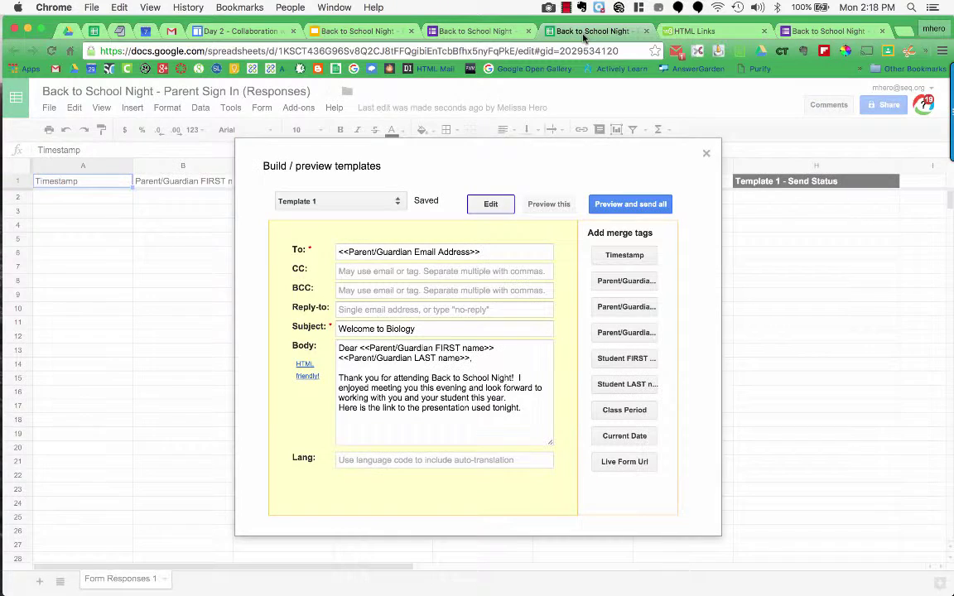
{"action": "left_click", "coordinate": [539, 33]}
Wrap 'the link' in an <a href> anchor pointing to the presentation's URL
{"action": "left_click", "coordinate": [369, 408]}
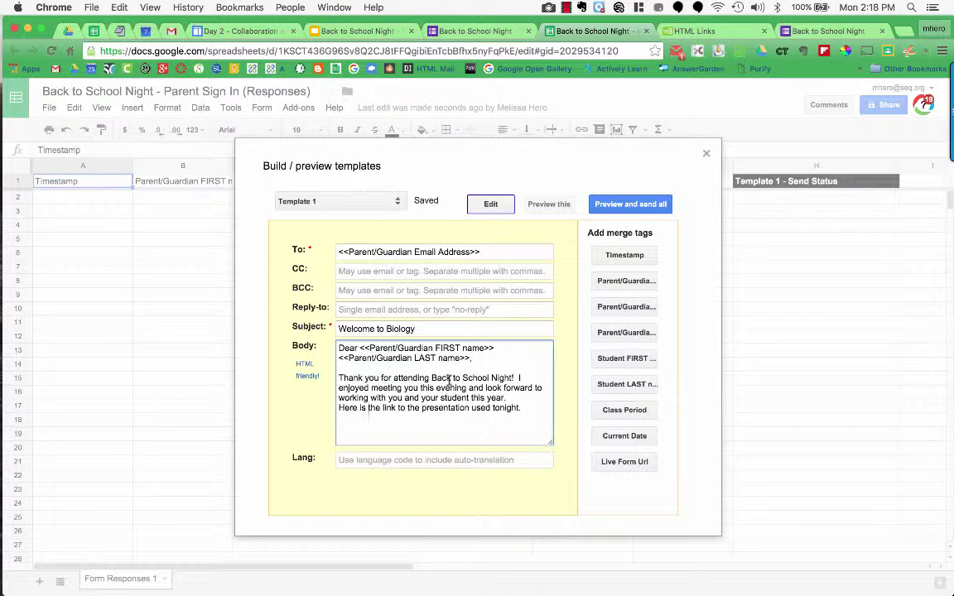
{"action": "type", "text": "<a href=\"url\">link text</a>"}
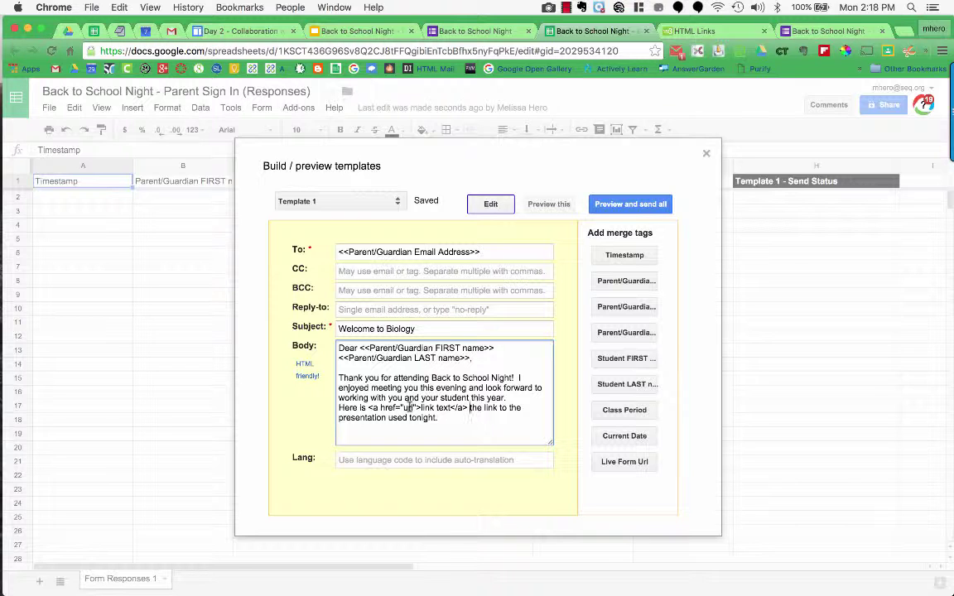
{"action": "left_click", "coordinate": [334, 33]}
{"action": "double_click", "coordinate": [409, 408]}
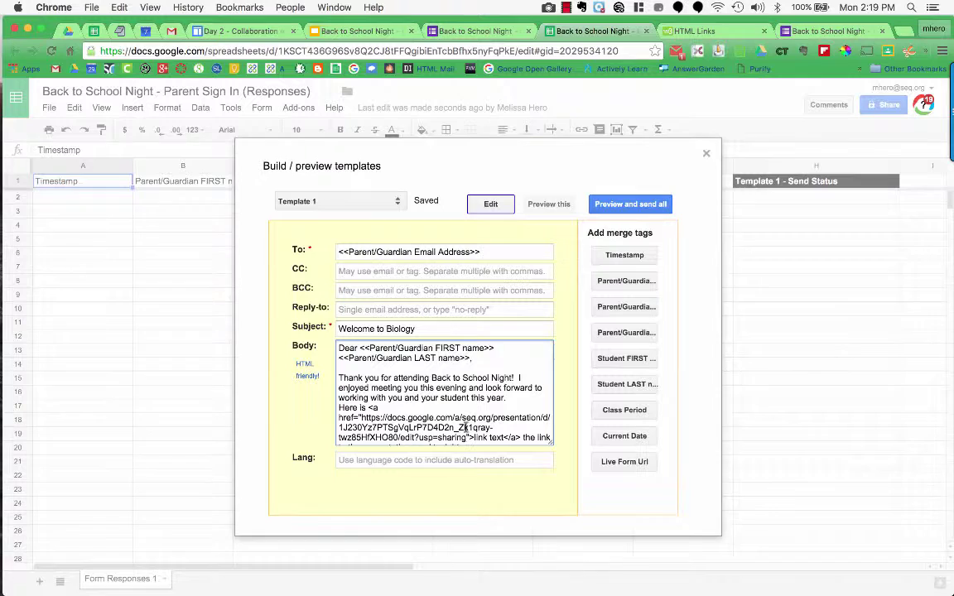
{"action": "scroll", "coordinate": [467, 428], "scroll_direction": "down", "scroll_amount": 1}
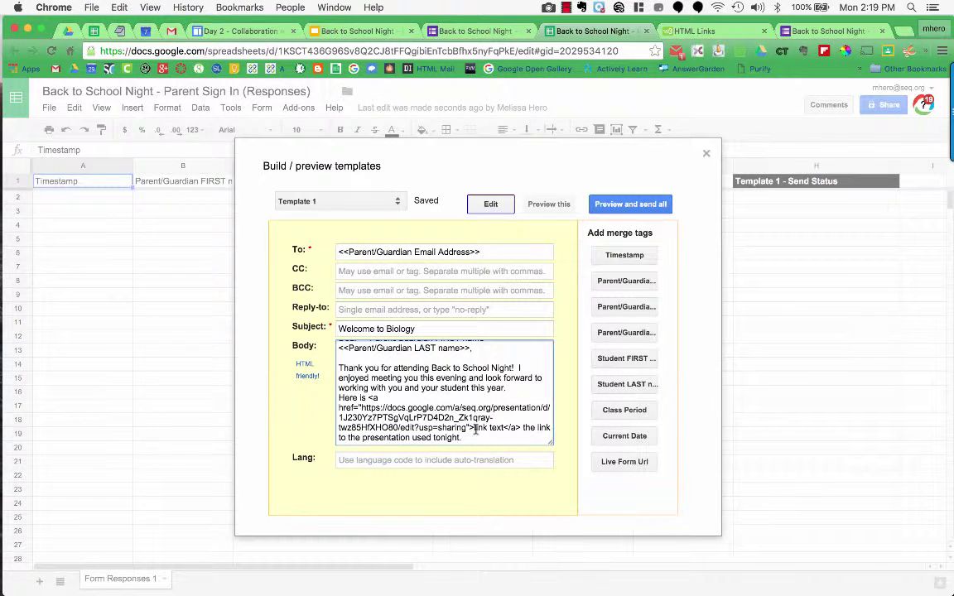
{"action": "left_click_drag", "start_coordinate": [473, 427], "coordinate": [501, 427]}
{"action": "type", "text": "the link"}
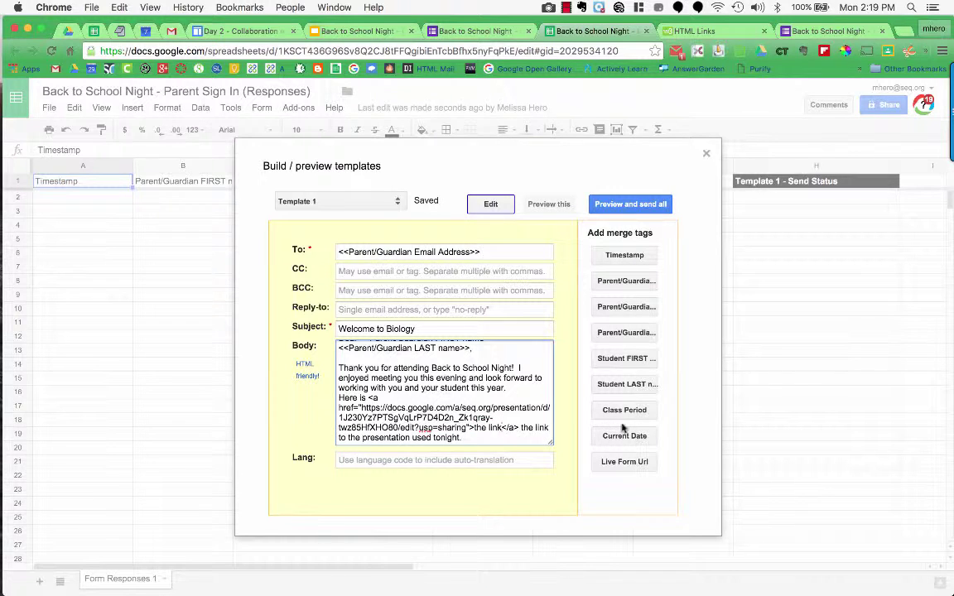
{"action": "left_click_drag", "start_coordinate": [521, 427], "coordinate": [547, 427]}
{"action": "key", "text": "BackSpace"}
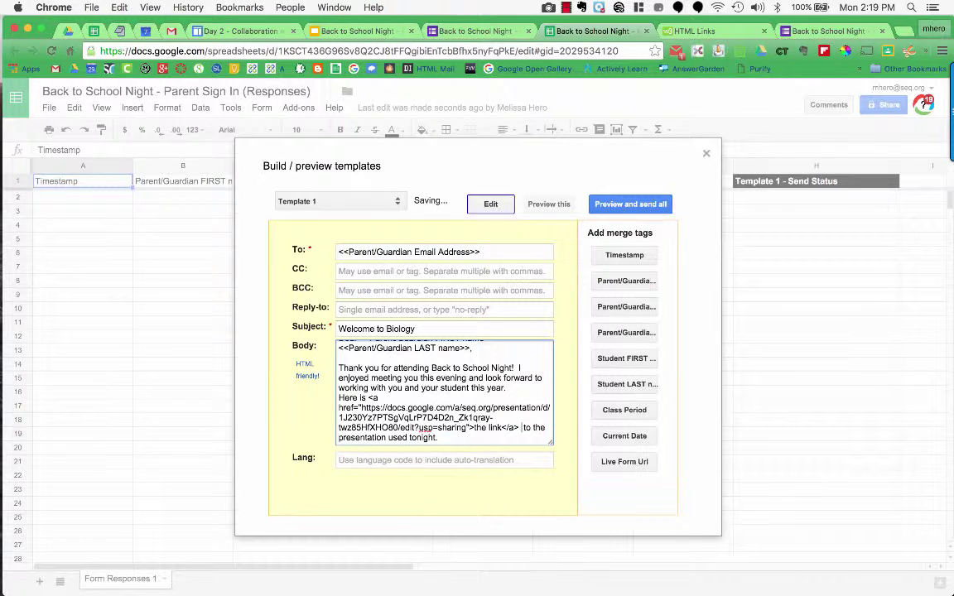
Remove the extra space after the </a> tag and start a new line after 'tonight.'
{"action": "key", "text": "BackSpace"}
{"action": "left_click", "coordinate": [440, 437]}
{"action": "key", "text": "Return"}
{"action": "key", "text": "Return"}
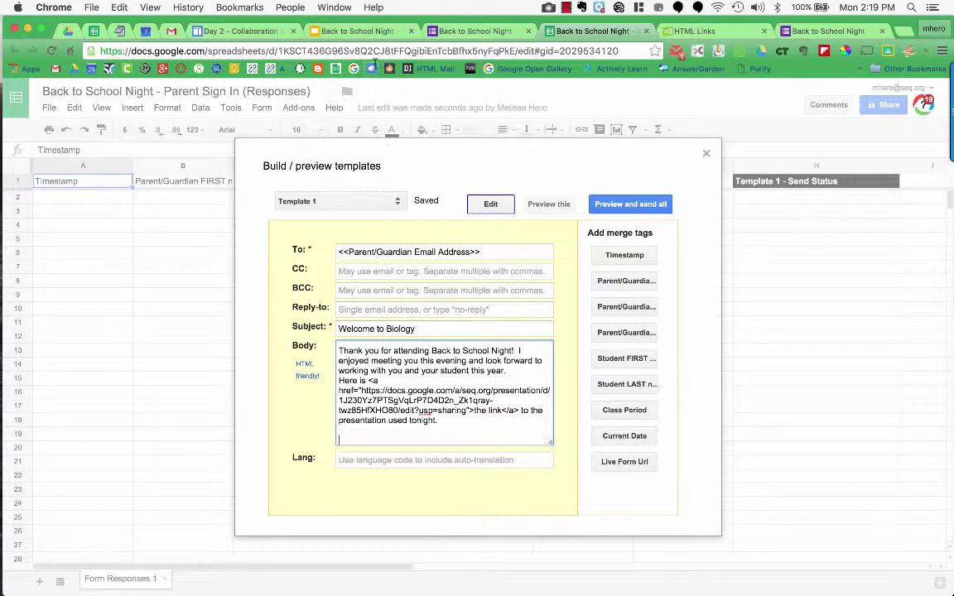
Select slide 2's class-website paragraph and sign-off in the Back to School Night - Biology presentation
{"action": "left_click", "coordinate": [369, 35]}
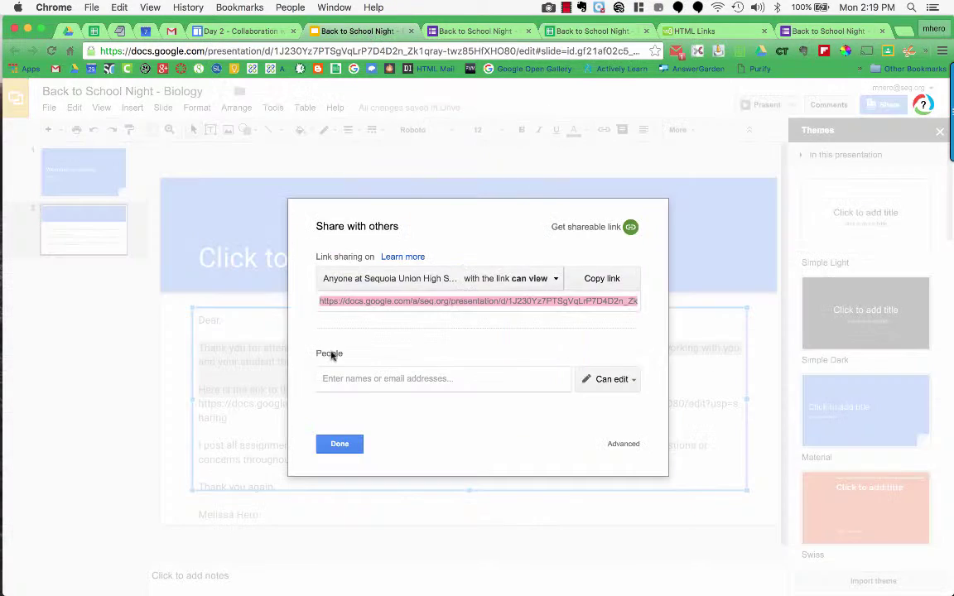
{"action": "left_click", "coordinate": [333, 441]}
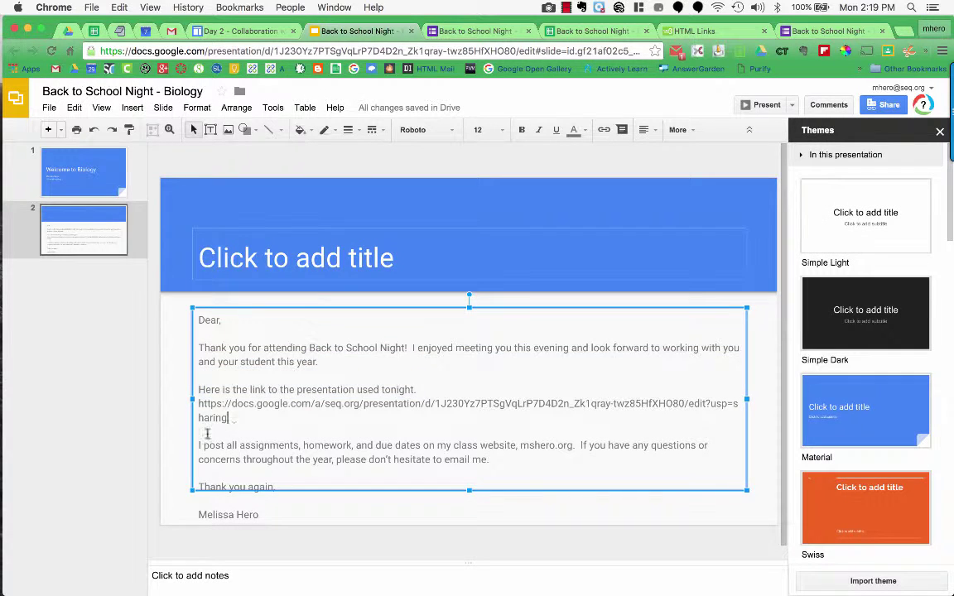
{"action": "left_click_drag", "start_coordinate": [189, 438], "coordinate": [329, 514]}
{"action": "key", "text": "ctrl+c"}
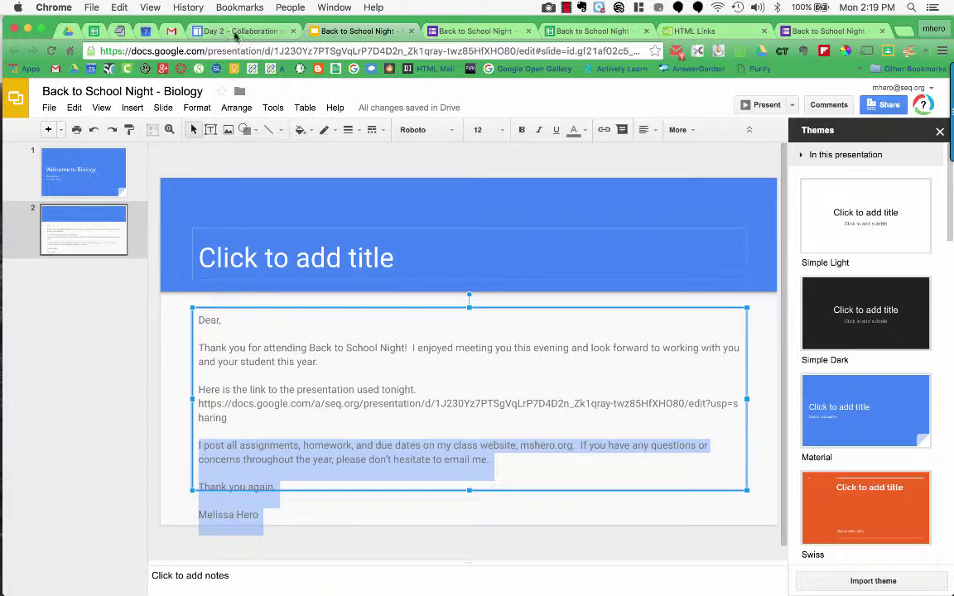
Paste the class-website paragraph and 'Thank you again' sign-off at the end of Template 1's body
{"action": "left_click", "coordinate": [540, 31]}
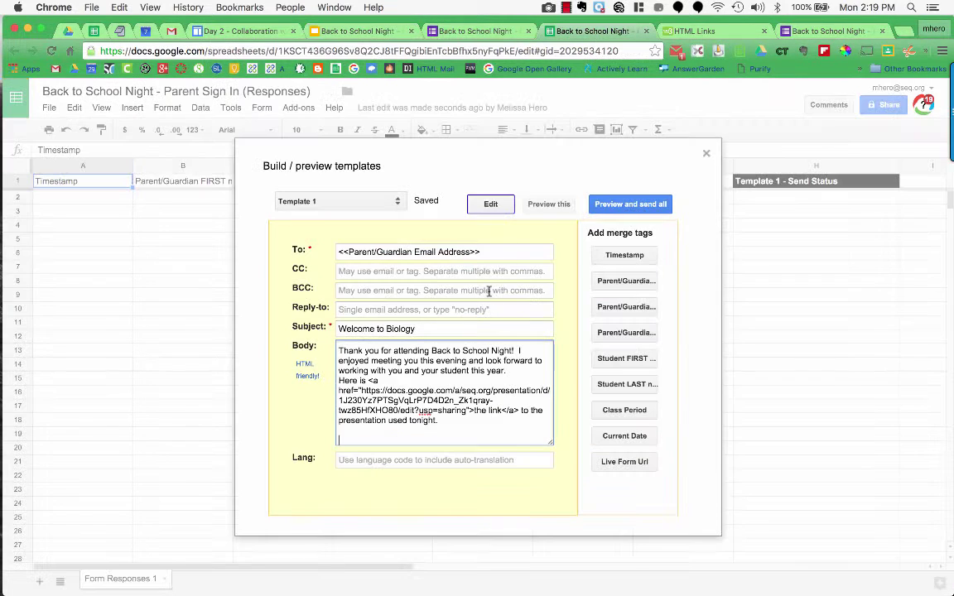
{"action": "key", "text": "ctrl+v"}
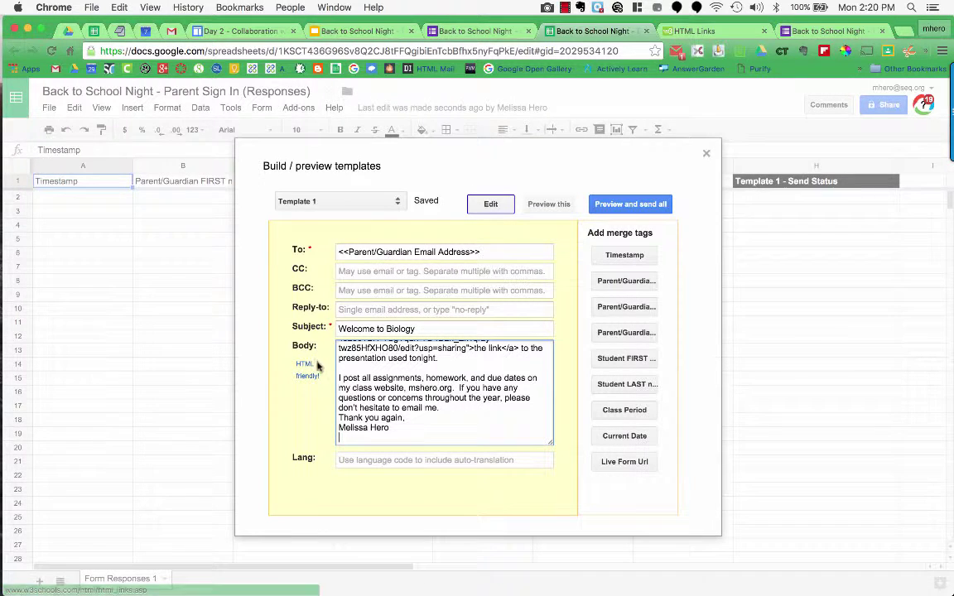
{"action": "left_click", "coordinate": [693, 31]}
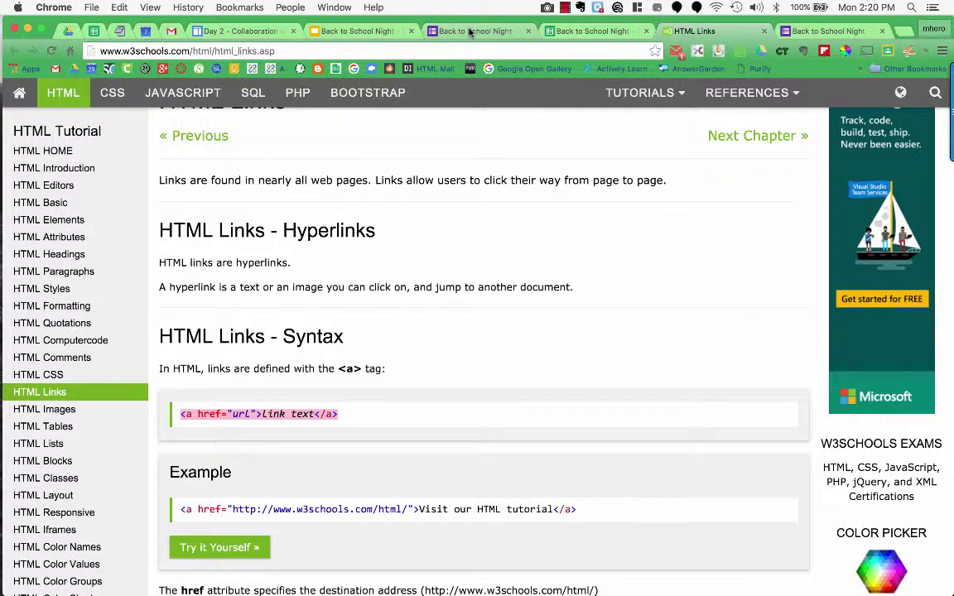
{"action": "left_click", "coordinate": [593, 31]}
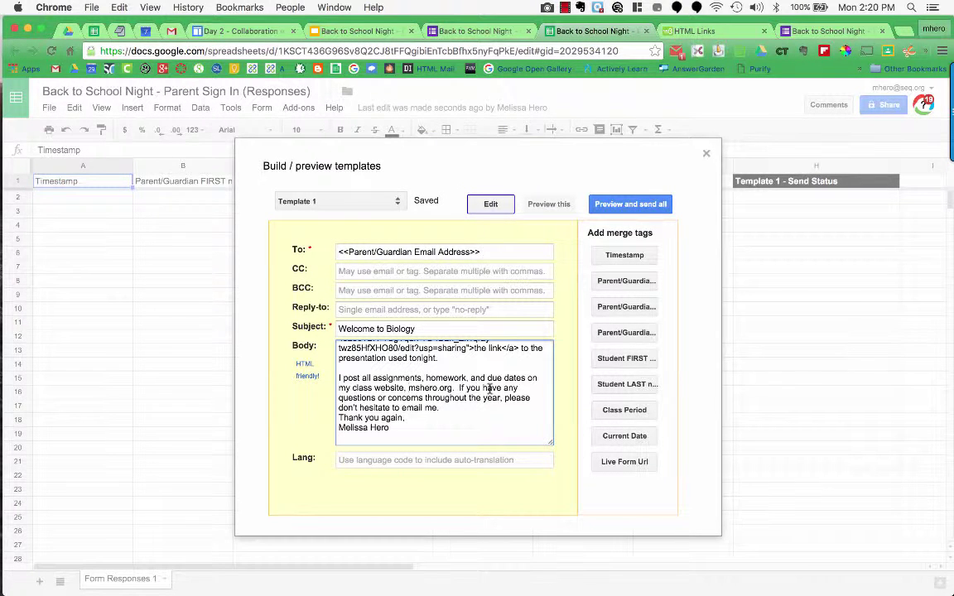
{"action": "type", "text": "<a href=\"url\">link text</a>"}
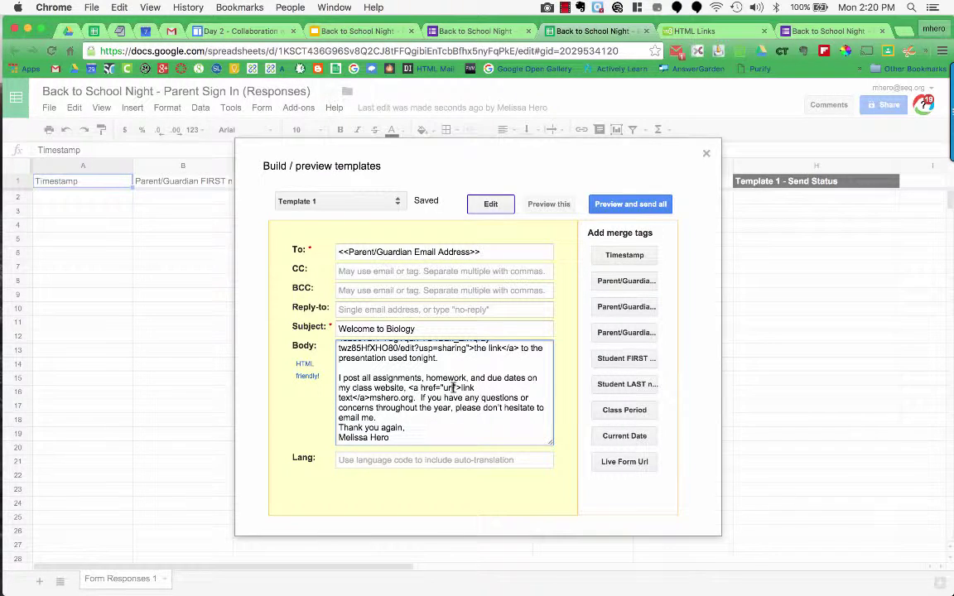
{"action": "double_click", "coordinate": [451, 387]}
{"action": "key", "text": "BackSpace"}
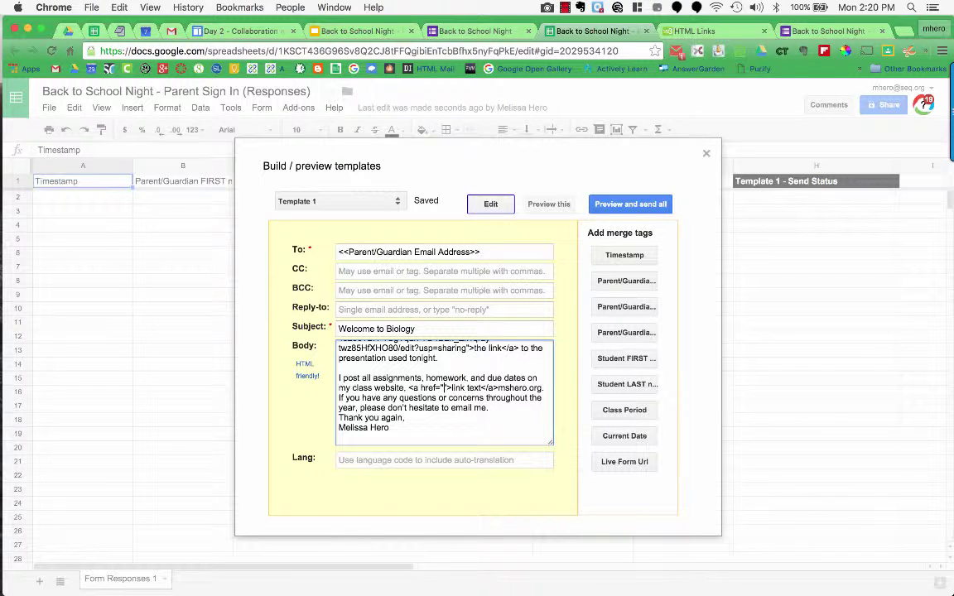
{"action": "type", "text": "http://"}
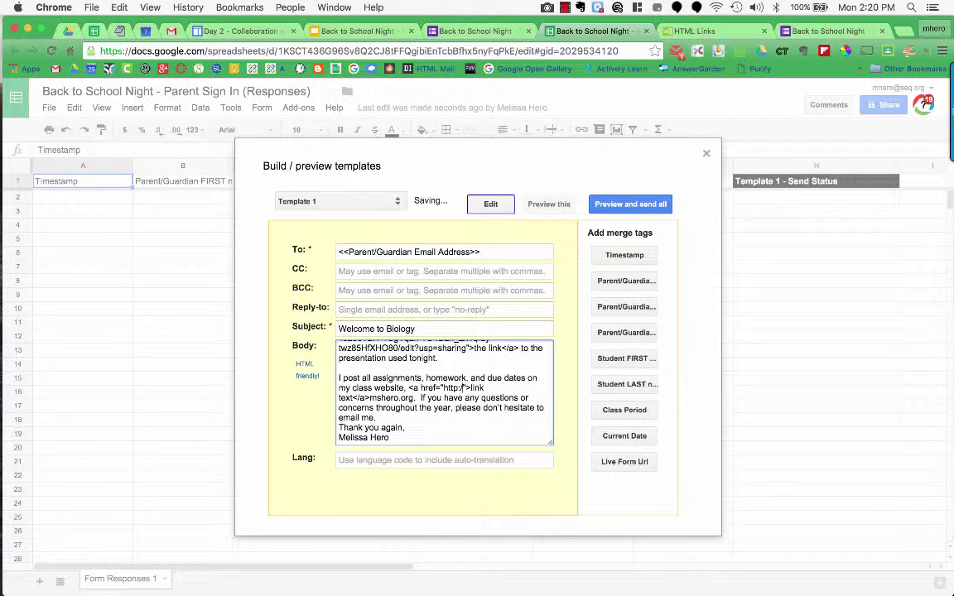
{"action": "type", "text": "mshero.org"}
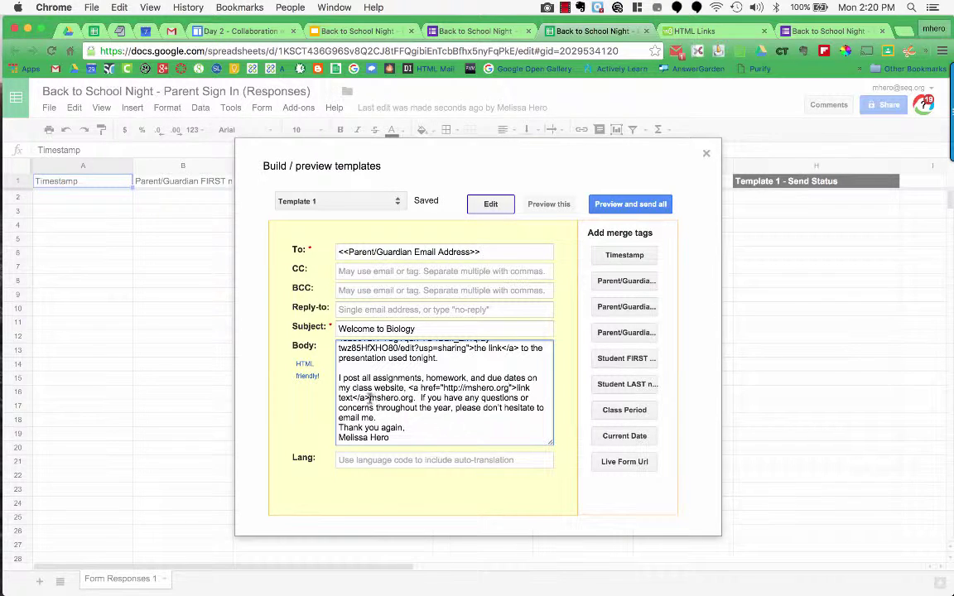
Delete the stray plain mshero.org text and replace the anchor's 'link text' with mshero.org
{"action": "left_click_drag", "start_coordinate": [370, 399], "coordinate": [414, 399]}
{"action": "key", "text": "super+c"}
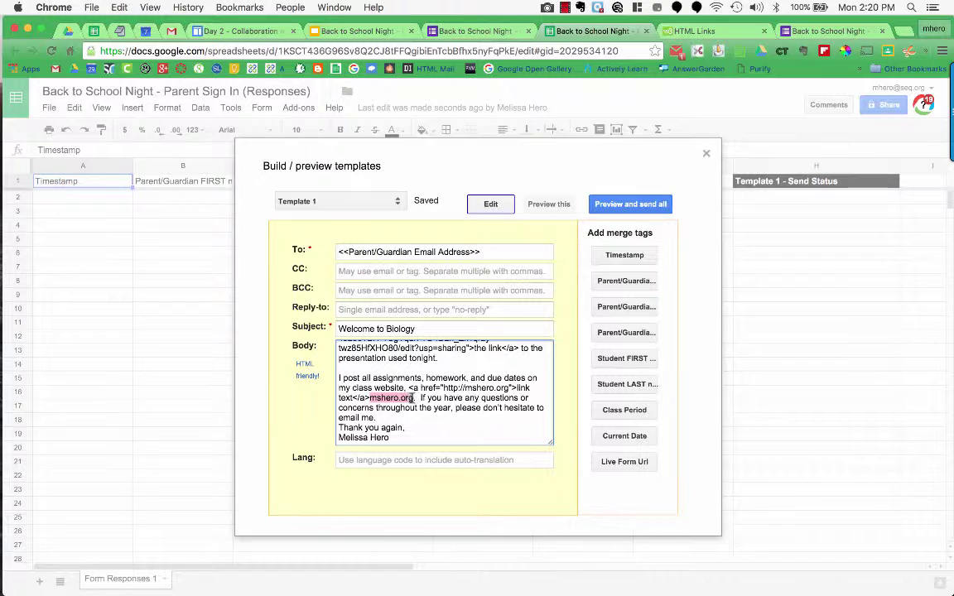
{"action": "key", "text": "BackSpace"}
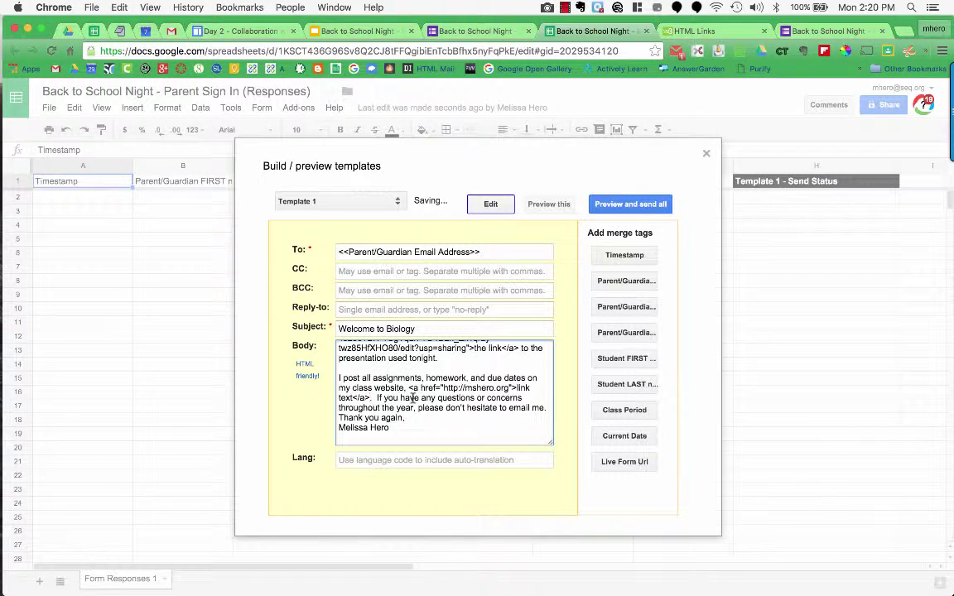
{"action": "left_click_drag", "start_coordinate": [517, 388], "coordinate": [353, 399]}
{"action": "key", "text": "super+v"}
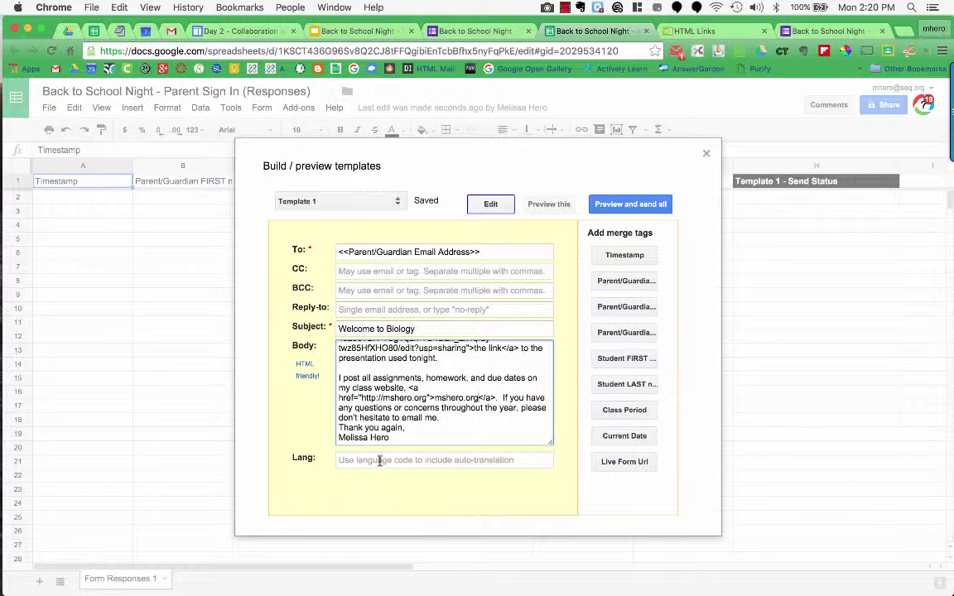
{"action": "scroll", "coordinate": [383, 429], "scroll_direction": "down", "scroll_amount": 1}
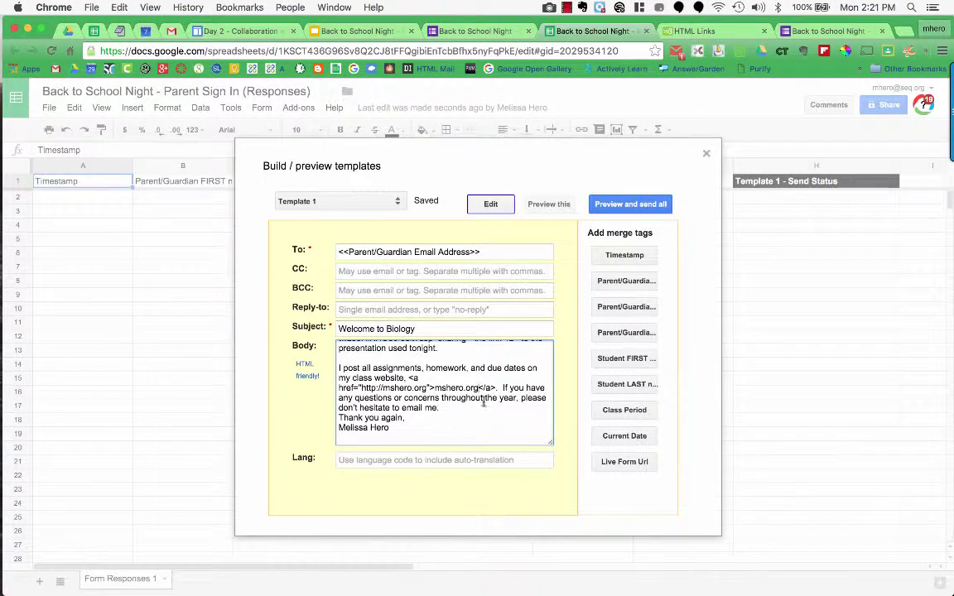
{"action": "left_click", "coordinate": [473, 406]}
Add a blank line after 'email me.' and set Template 1's language to es
{"action": "key", "text": "Return"}
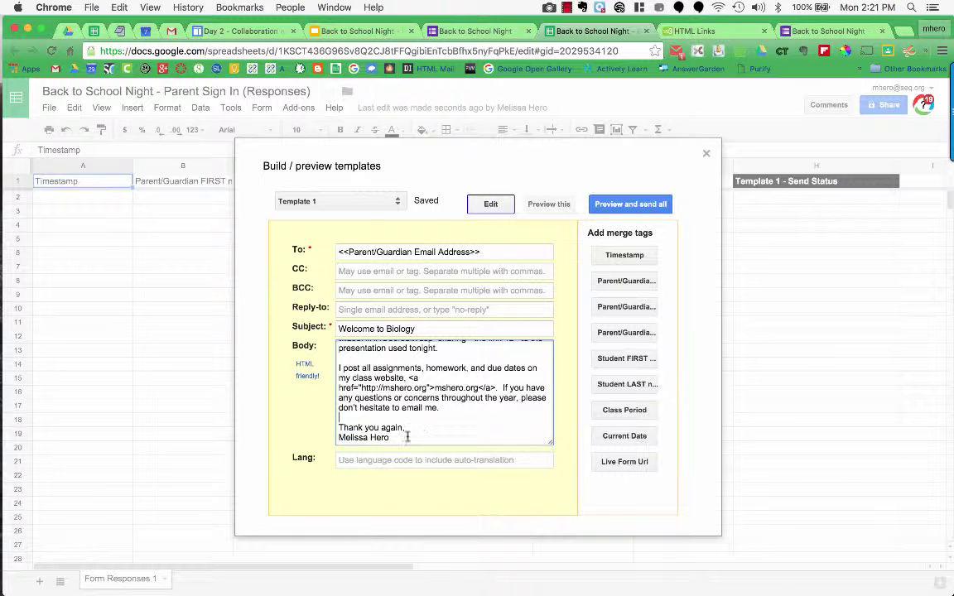
{"action": "left_click", "coordinate": [358, 462]}
{"action": "type", "text": "es"}
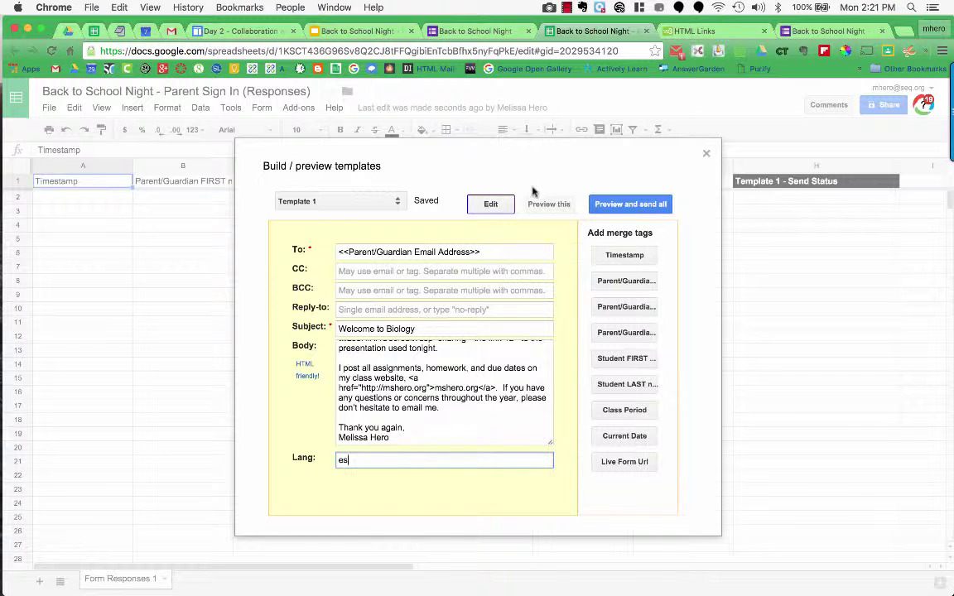
Preview the Spanish-translated Template 1 filled with response data, then close the Build / preview templates dialog
{"action": "left_click", "coordinate": [551, 206]}
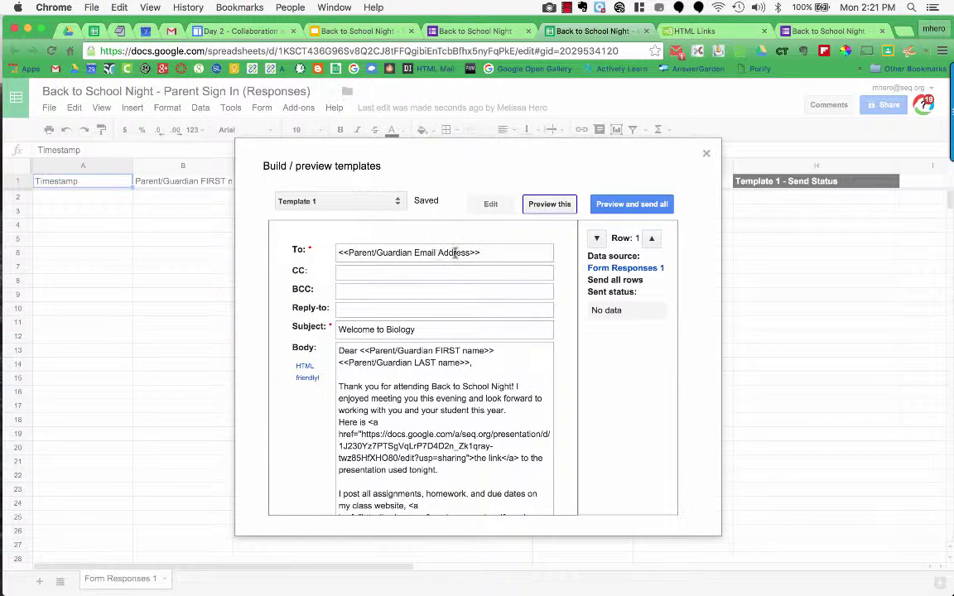
{"action": "scroll", "coordinate": [430, 380], "scroll_direction": "down", "scroll_amount": 3}
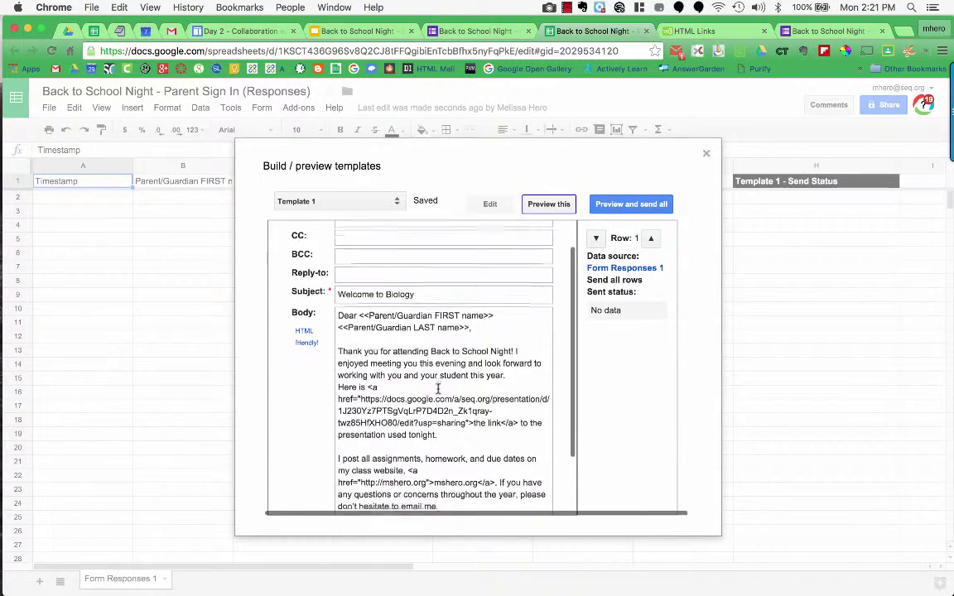
{"action": "scroll", "coordinate": [439, 390], "scroll_direction": "down", "scroll_amount": 1}
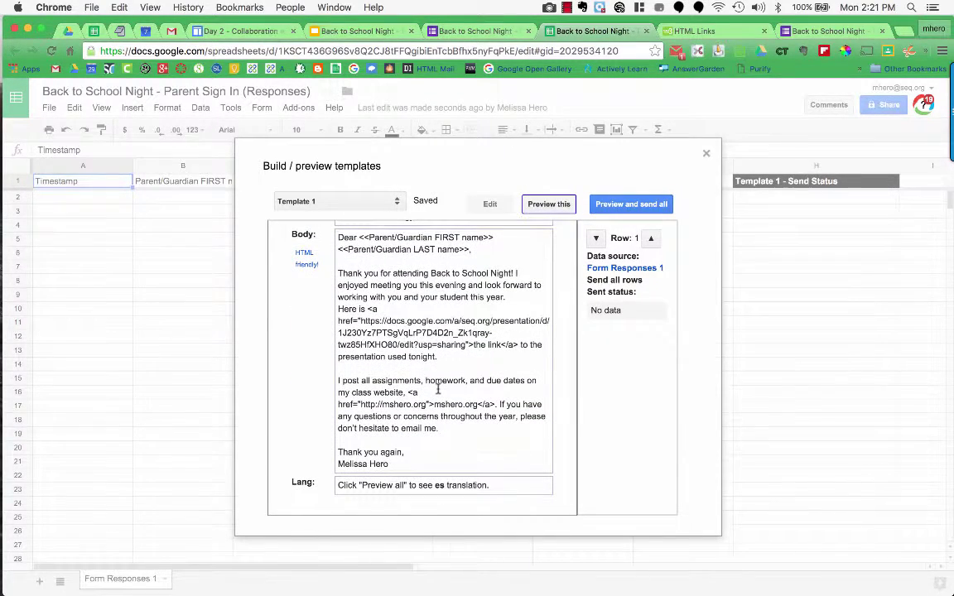
{"action": "scroll", "coordinate": [431, 376], "scroll_direction": "up", "scroll_amount": 1}
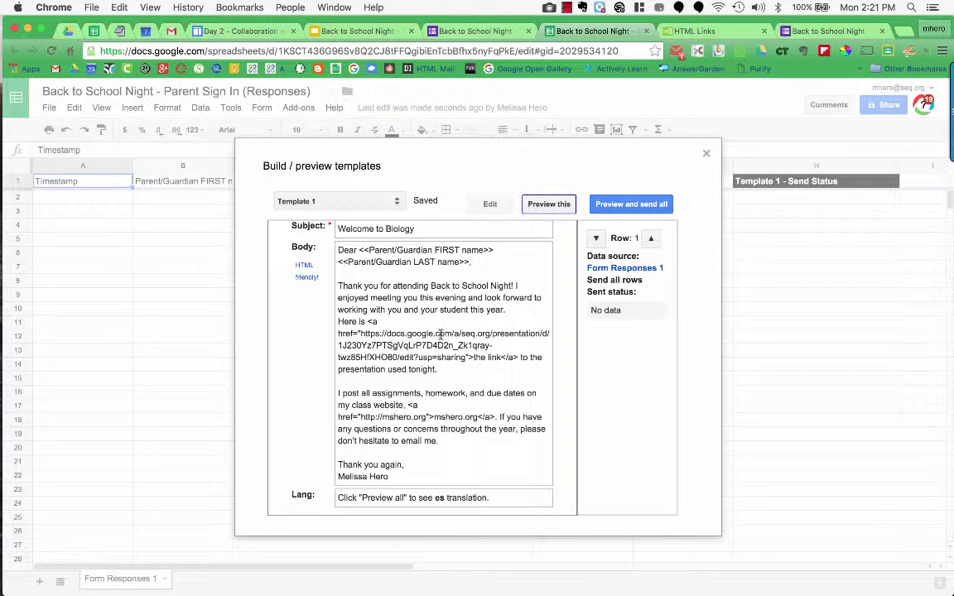
{"action": "left_click", "coordinate": [705, 156]}
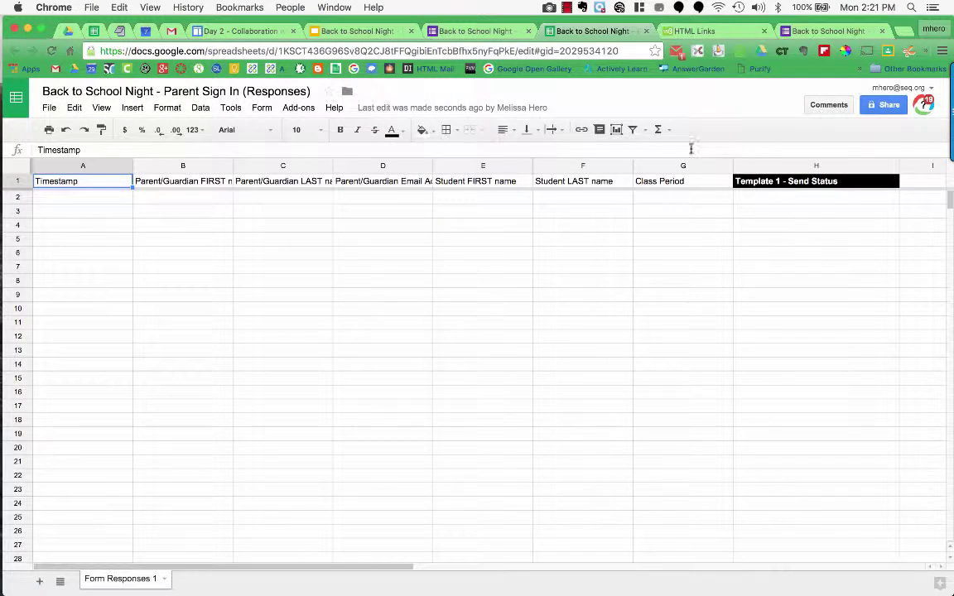
Dismiss the formMule column note and enter the test parent/guardian's first name, last name and e-mail
{"action": "mouse_move", "coordinate": [848, 181]}
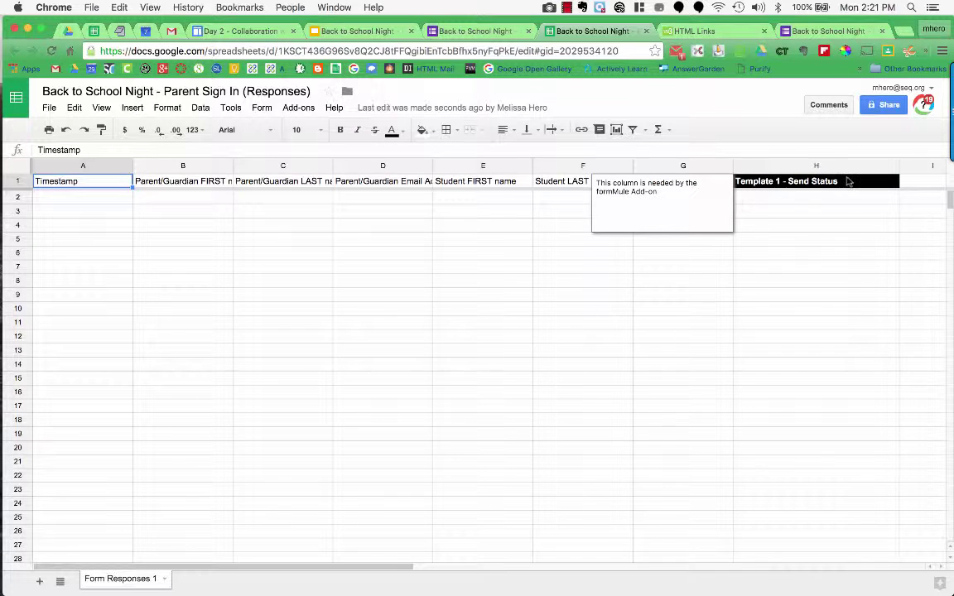
{"action": "left_click", "coordinate": [759, 265]}
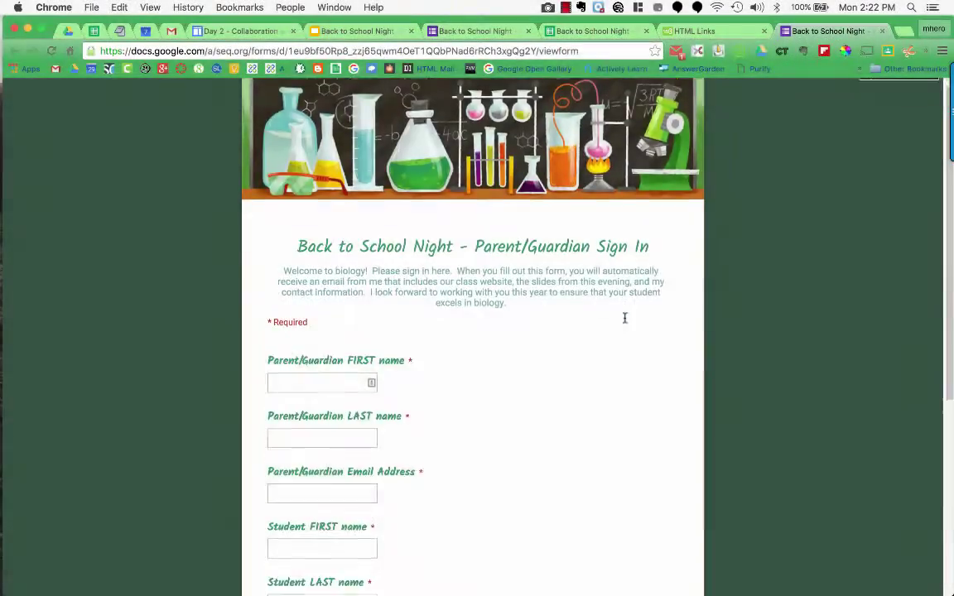
{"action": "scroll", "coordinate": [625, 322], "scroll_direction": "down", "scroll_amount": 2}
{"action": "scroll", "coordinate": [625, 322], "scroll_direction": "down", "scroll_amount": 2}
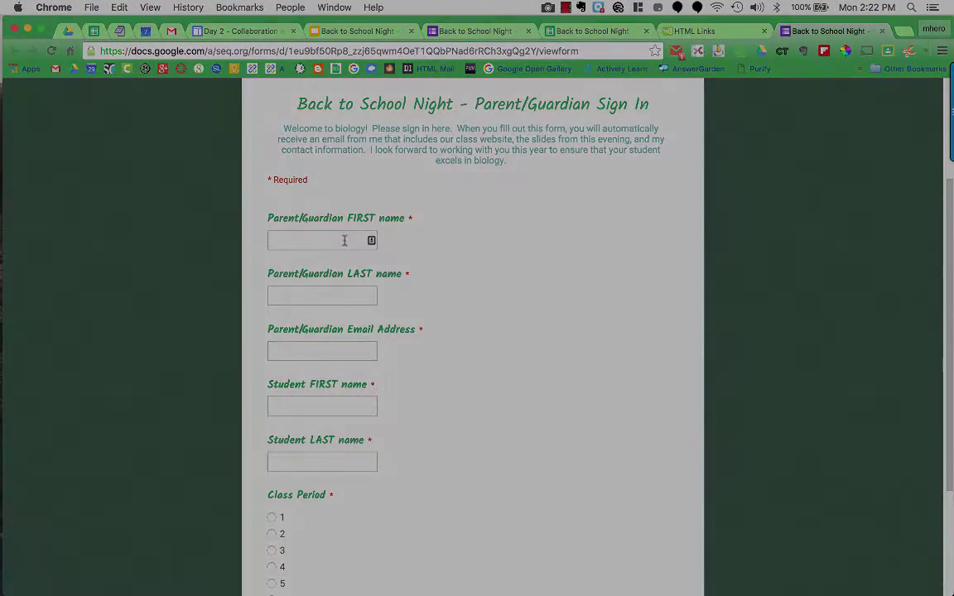
{"action": "type", "text": "Melissa"}
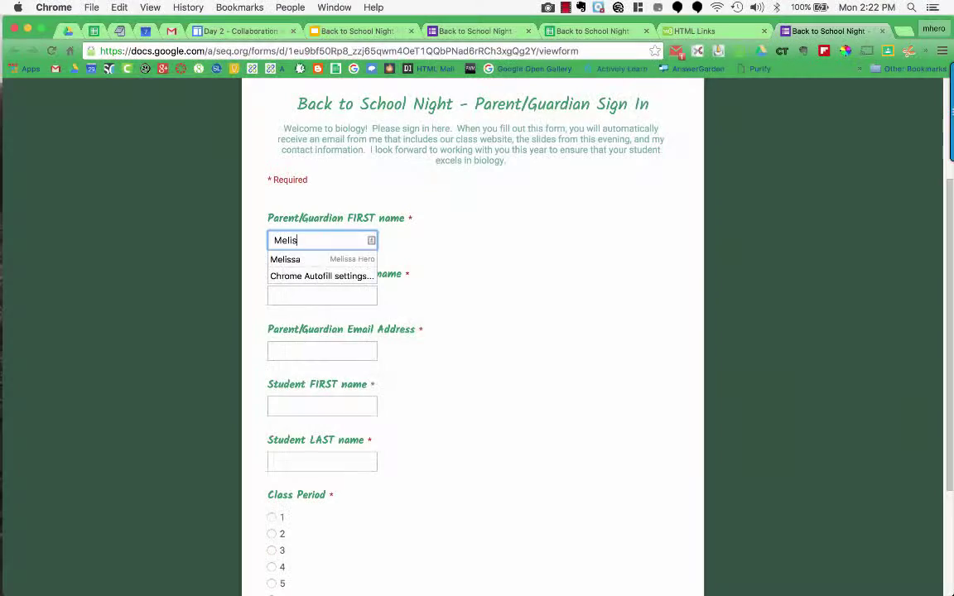
{"action": "key", "text": "Tab"}
{"action": "type", "text": "Hero"}
Enter test student names, choose Class Period 1, submit, and return to the responses spreadsheet
{"action": "key", "text": "Tab"}
{"action": "type", "text": "mh"}
{"action": "key", "text": "Down"}
{"action": "key", "text": "Return"}
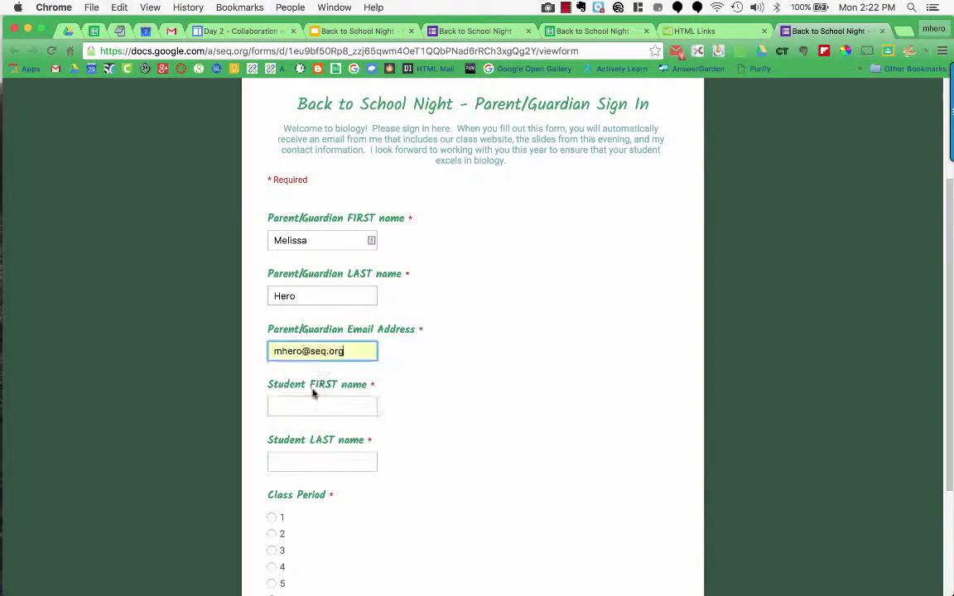
{"action": "key", "text": "Tab"}
{"action": "type", "text": "Melissa"}
{"action": "key", "text": "Tab"}
{"action": "type", "text": "student"}
{"action": "scroll", "coordinate": [458, 497], "scroll_direction": "down", "scroll_amount": 2}
{"action": "key", "text": "Tab"}
{"action": "key", "text": "space"}
{"action": "key", "text": "Return"}
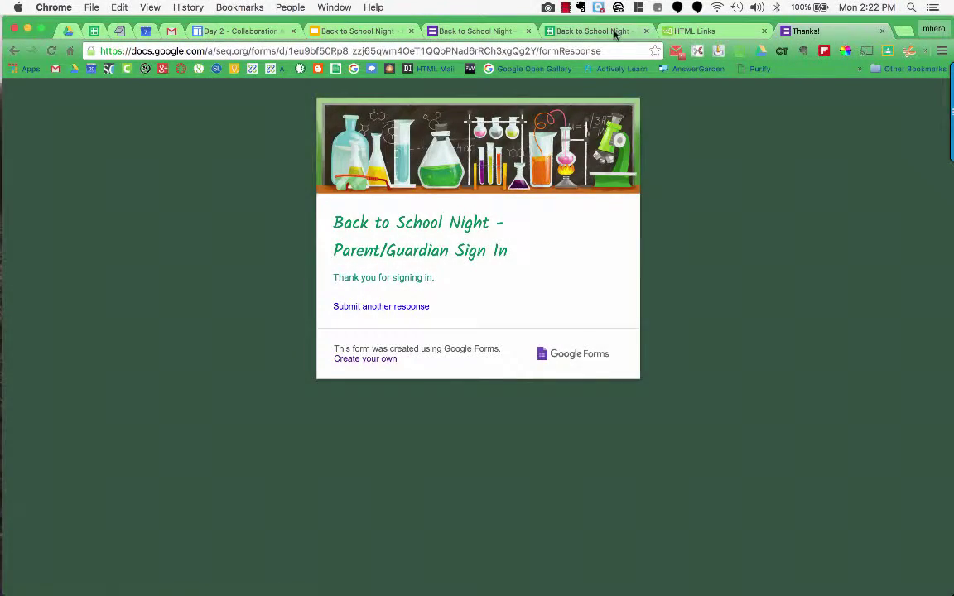
{"action": "left_click", "coordinate": [614, 32]}
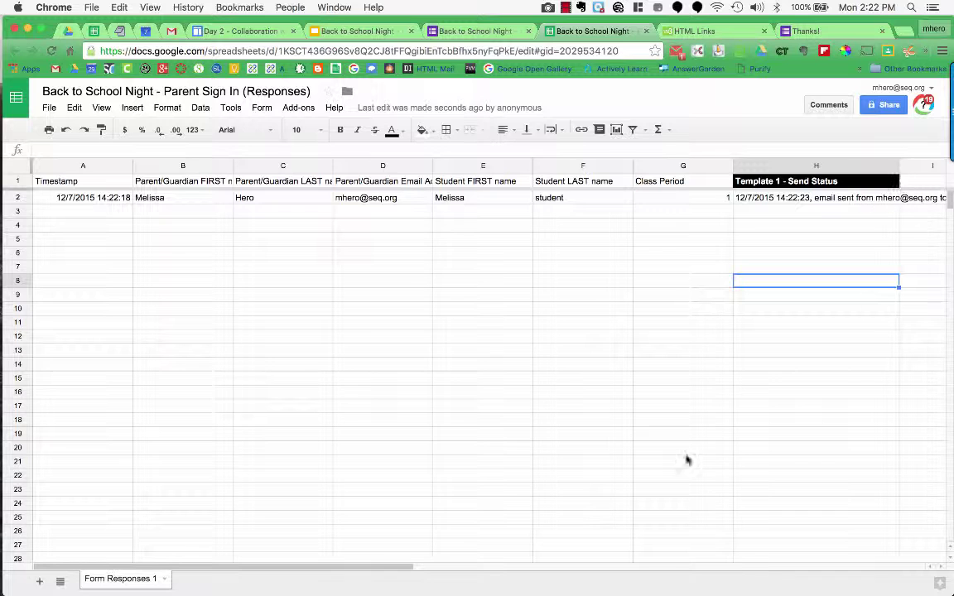
Scroll right to read column H's 'sent, translated to es' status, then switch to Gmail
{"action": "left_click_drag", "start_coordinate": [433, 568], "coordinate": [553, 569]}
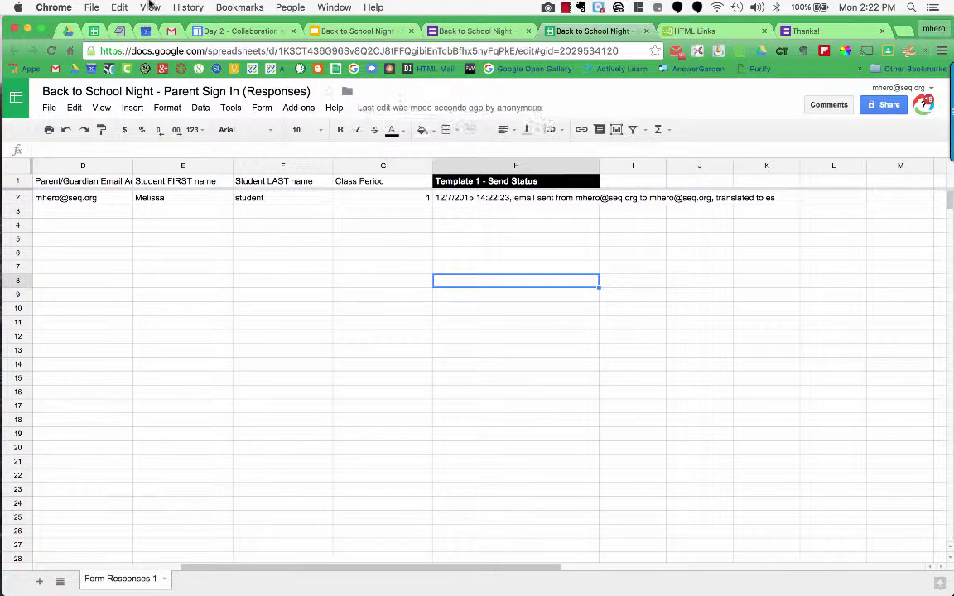
{"action": "left_click", "coordinate": [170, 31]}
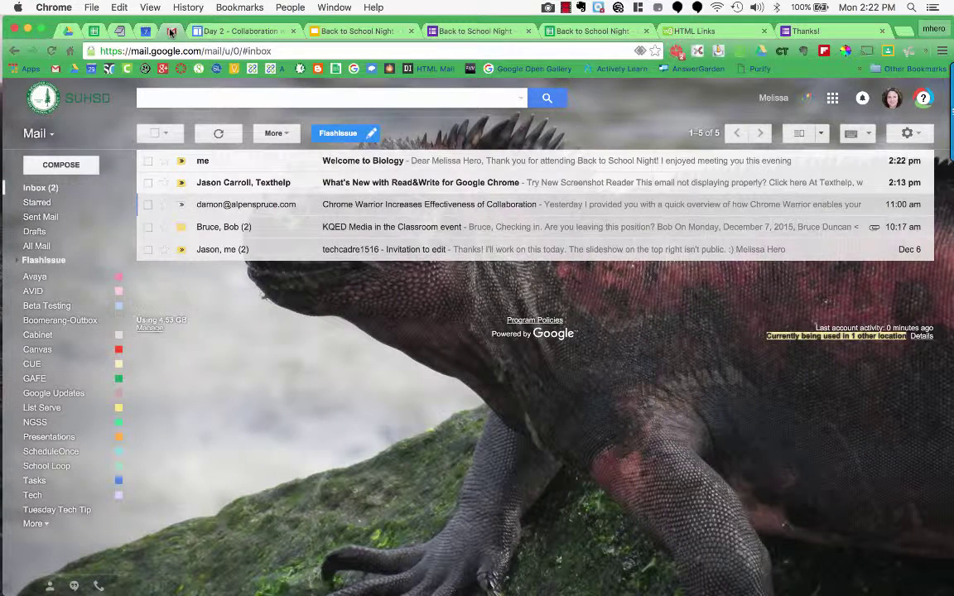
Open the Welcome to Biology email in the Gmail inbox
{"action": "left_click", "coordinate": [383, 164]}
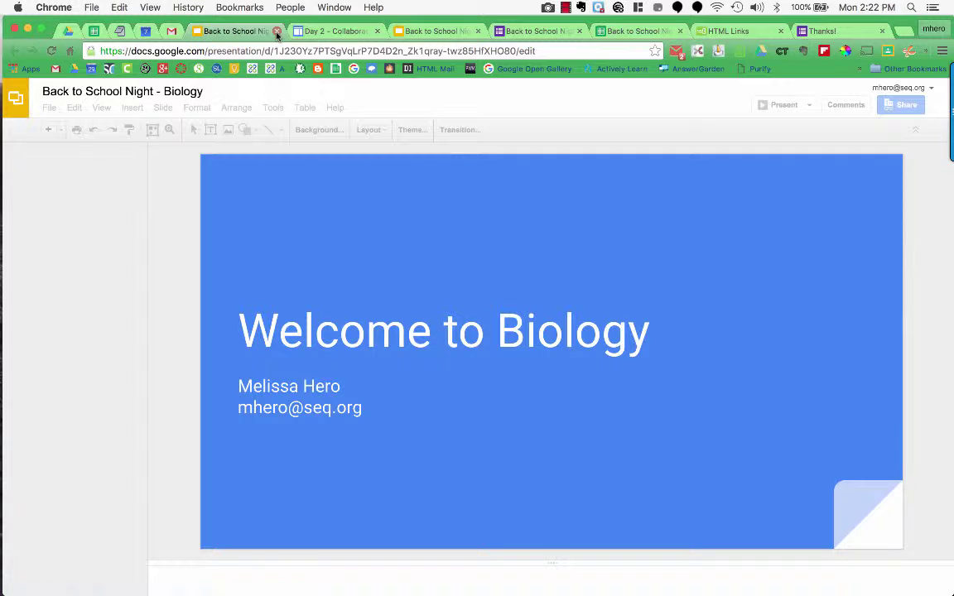
Close the Back to School Night - Biology presentation tab to return to the email
{"action": "key", "text": "super+w"}
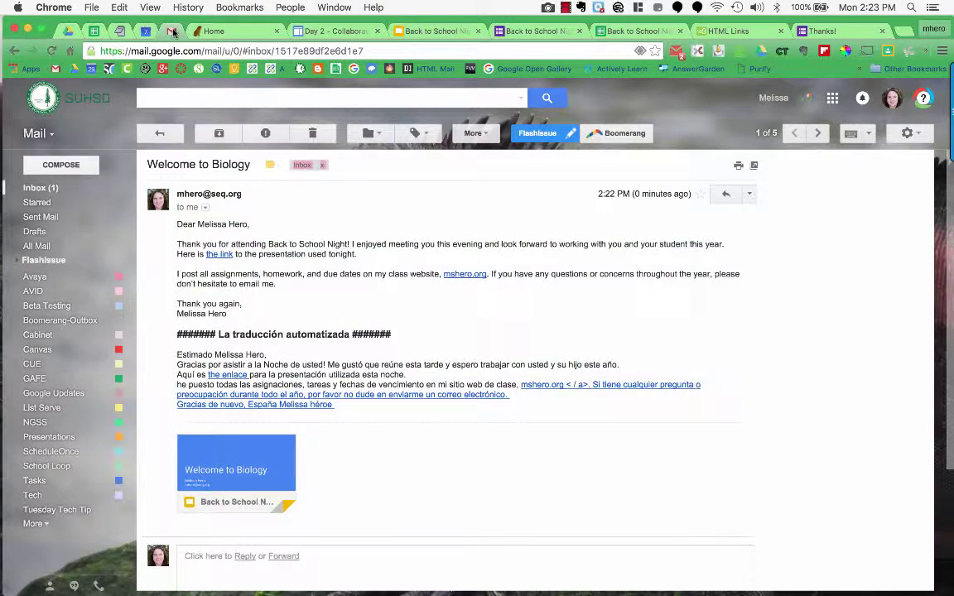
Go back to the Welcome to Biology email in the Gmail tab
{"action": "left_click", "coordinate": [156, 30]}
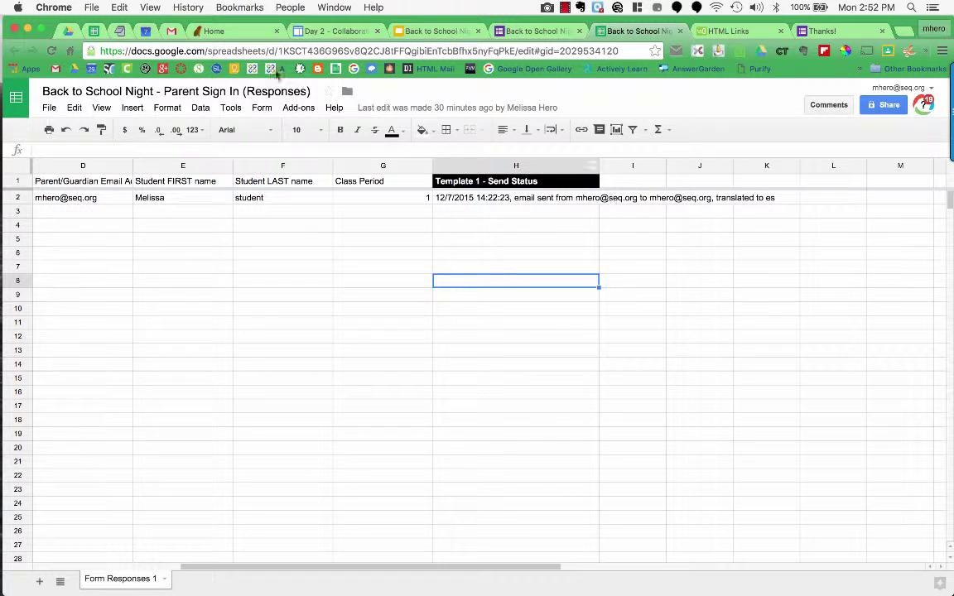
Show the Setup submenu of Add-ons > formMule - Email Merge Utility
{"action": "left_click", "coordinate": [298, 108]}
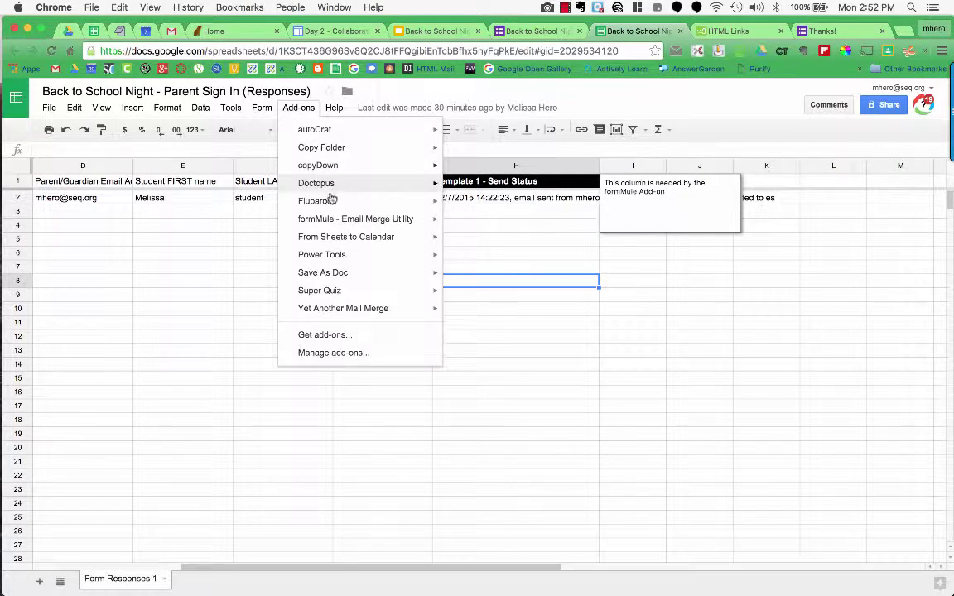
{"action": "mouse_move", "coordinate": [352, 220]}
{"action": "mouse_move", "coordinate": [485, 231]}
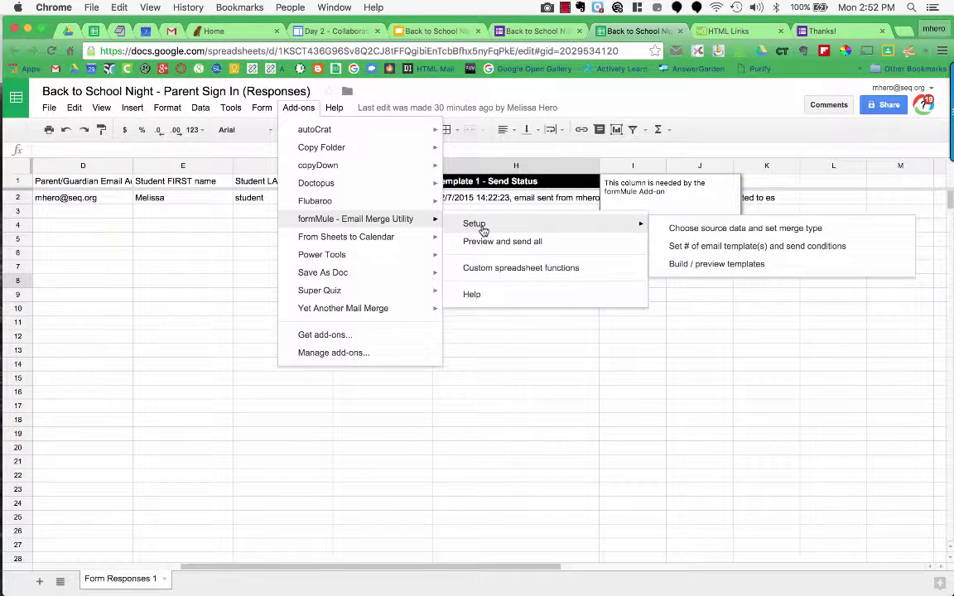